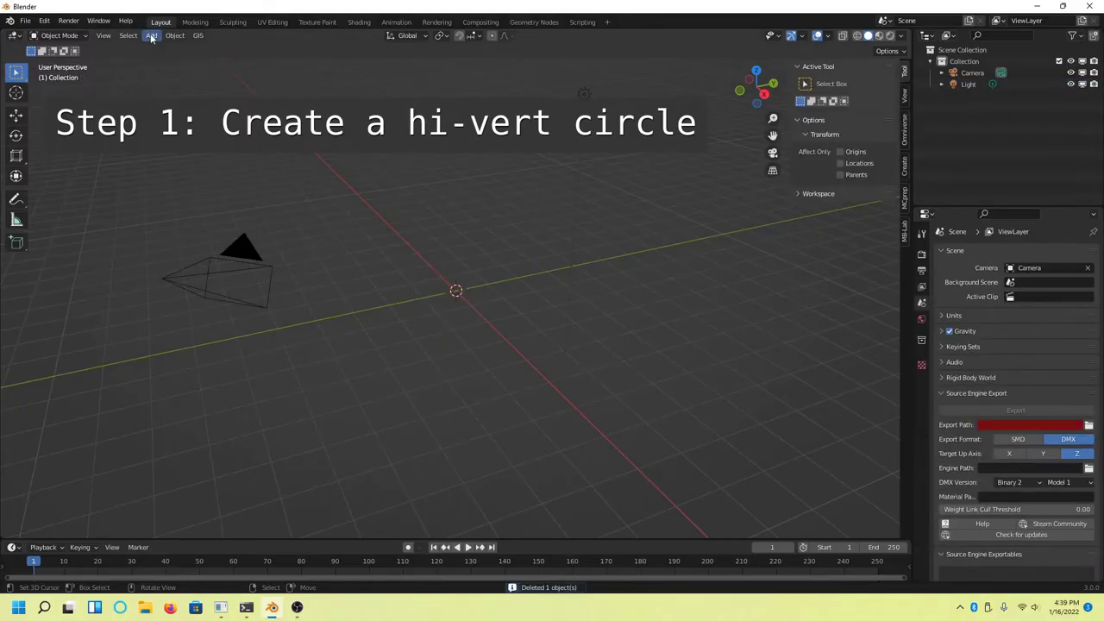
- Add a 128-vertex mesh circle at the world origin and view it from the side
left_click(152, 38)
left_click(278, 71)
left_click(69, 530)
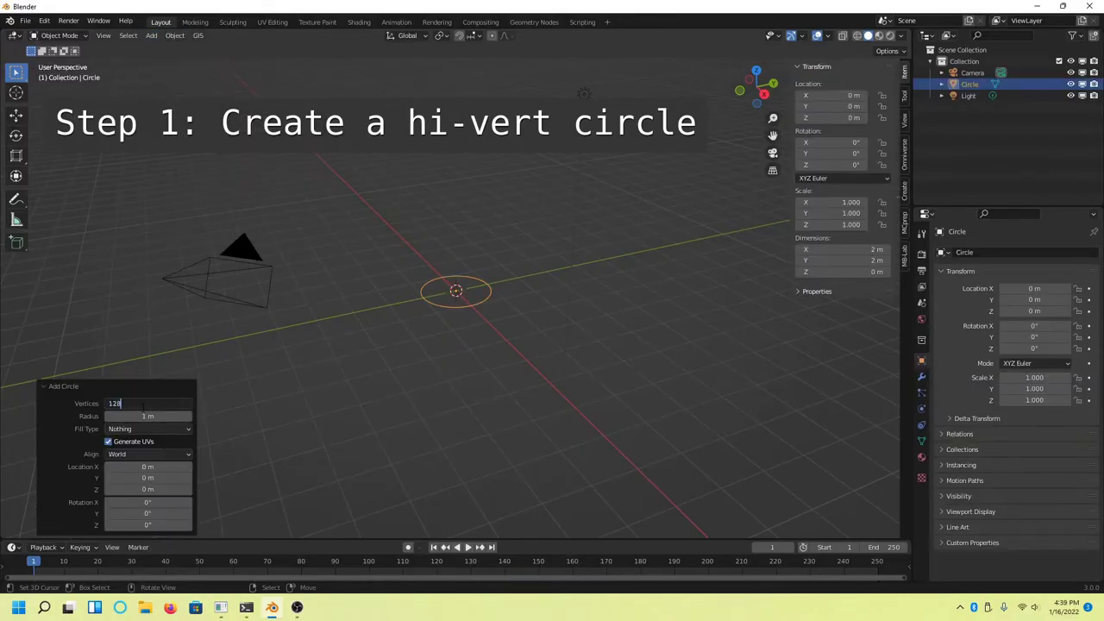
left_click(766, 94)
- In Edit Mode, duplicate the circle's vertices with the copy offset 0.3 m up in Z
scroll(476, 290, "up", 6)
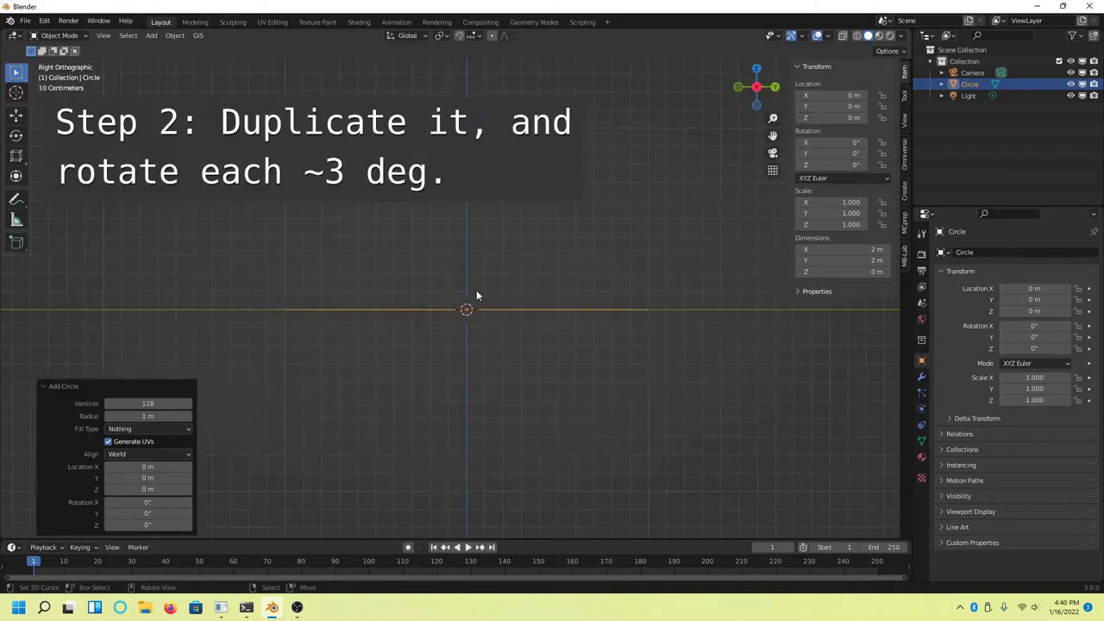
key("Tab")
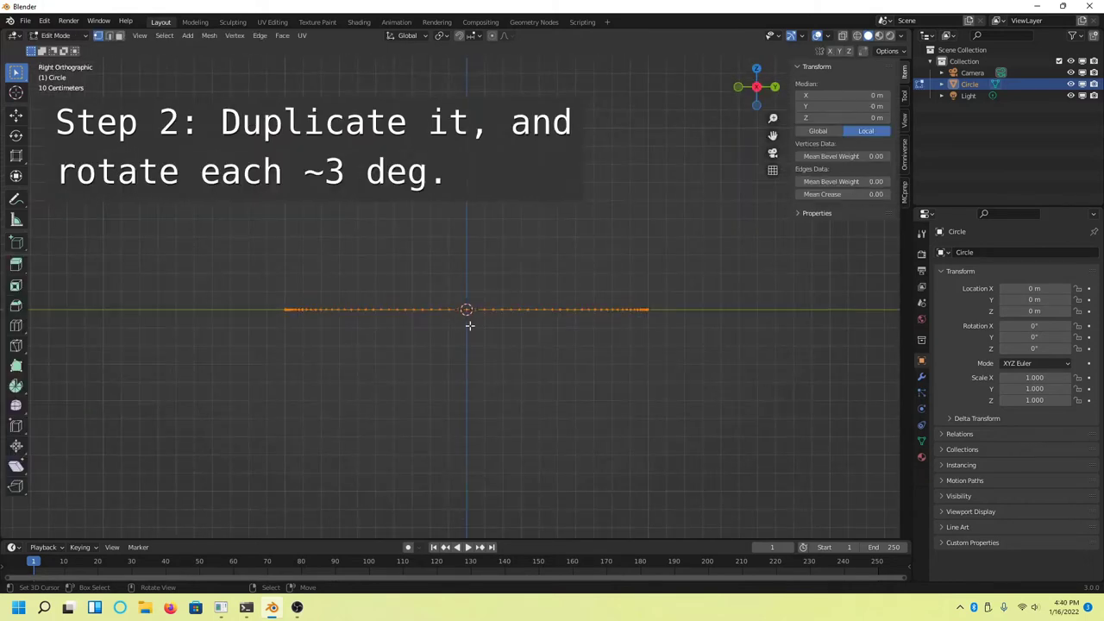
key("shift+d")
left_click(468, 272)
left_click(129, 476)
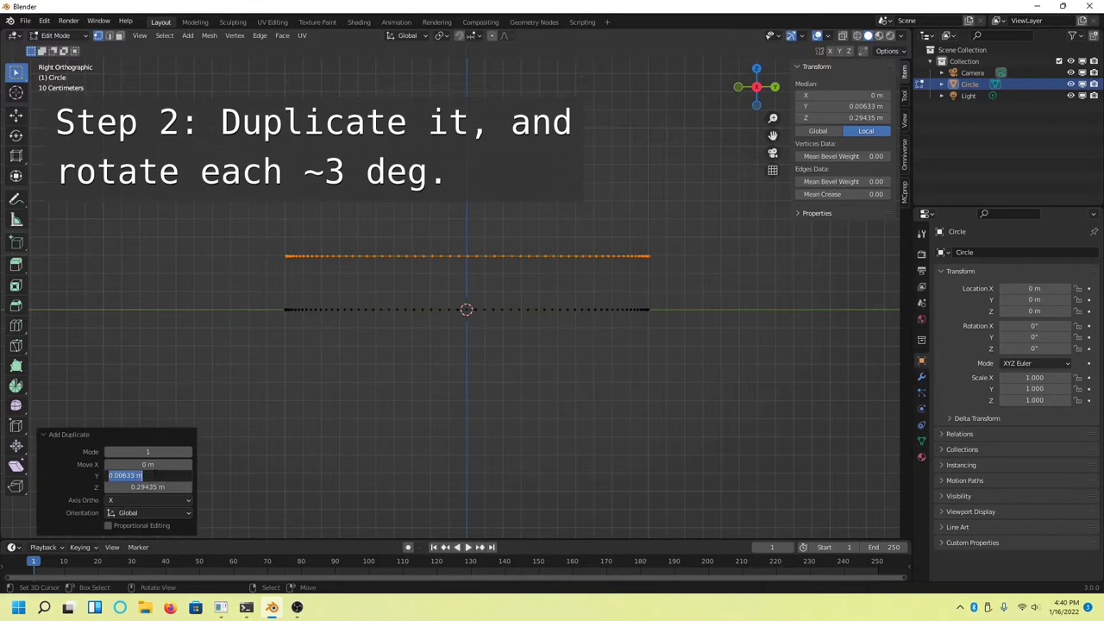
type("0")
key("Tab")
type("0.3")
key("Return")
- Tilt the upper circle 3° around the X axis
left_click(458, 35)
left_click(474, 35)
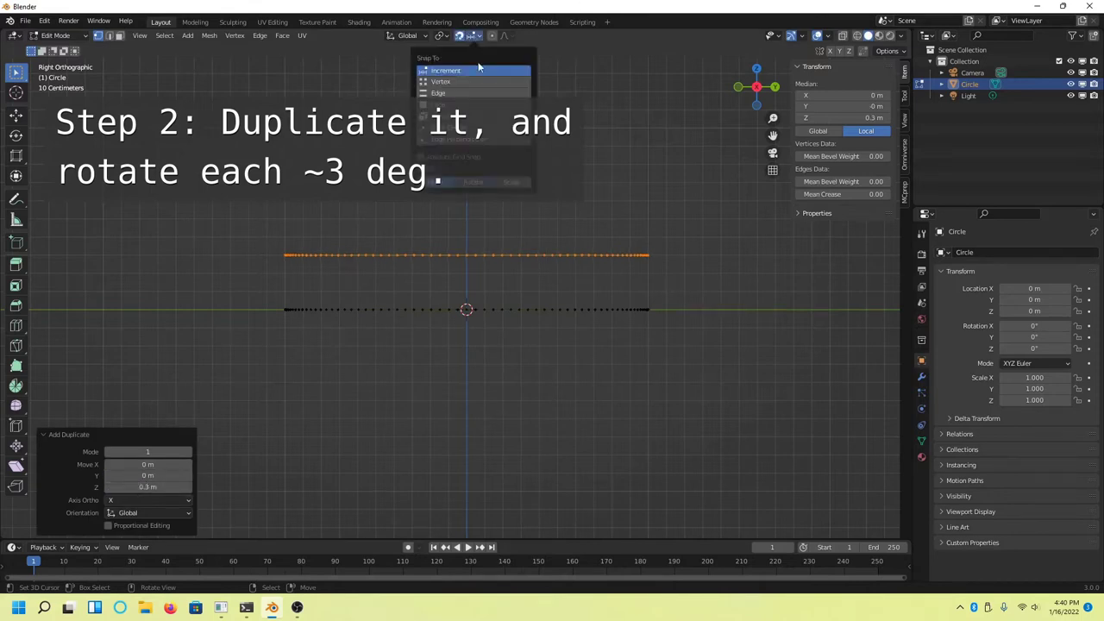
left_click(15, 138)
left_click_drag(429, 234, 358, 295)
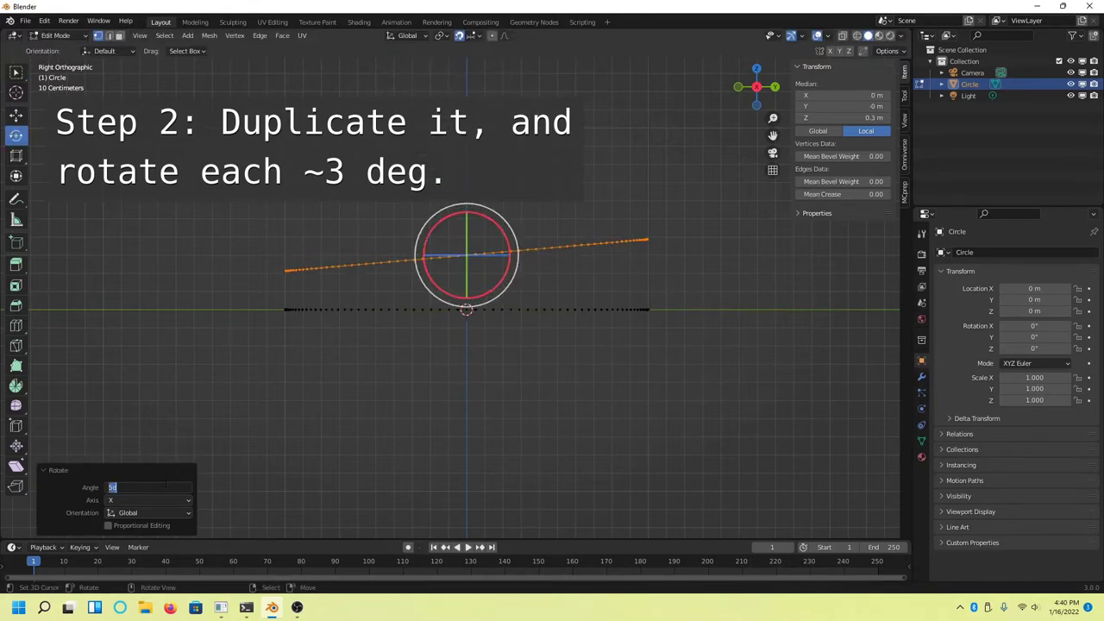
type("3")
key("Return")
- Select the lower circle's loop and tilt it -3° around the X axis
left_click(373, 309)
key("ctrl+l")
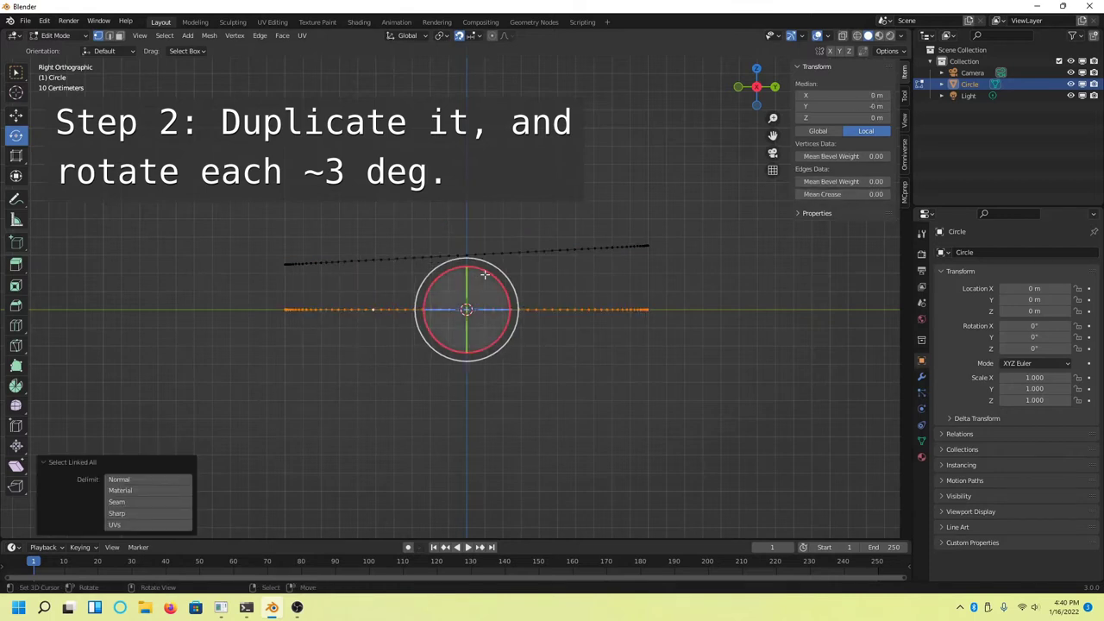
left_click_drag(485, 274, 479, 279)
type("-3d")
key("Return")
- Select both circles and join them with Bridge Edge Loops
key("a")
key("F3")
type("bridge")
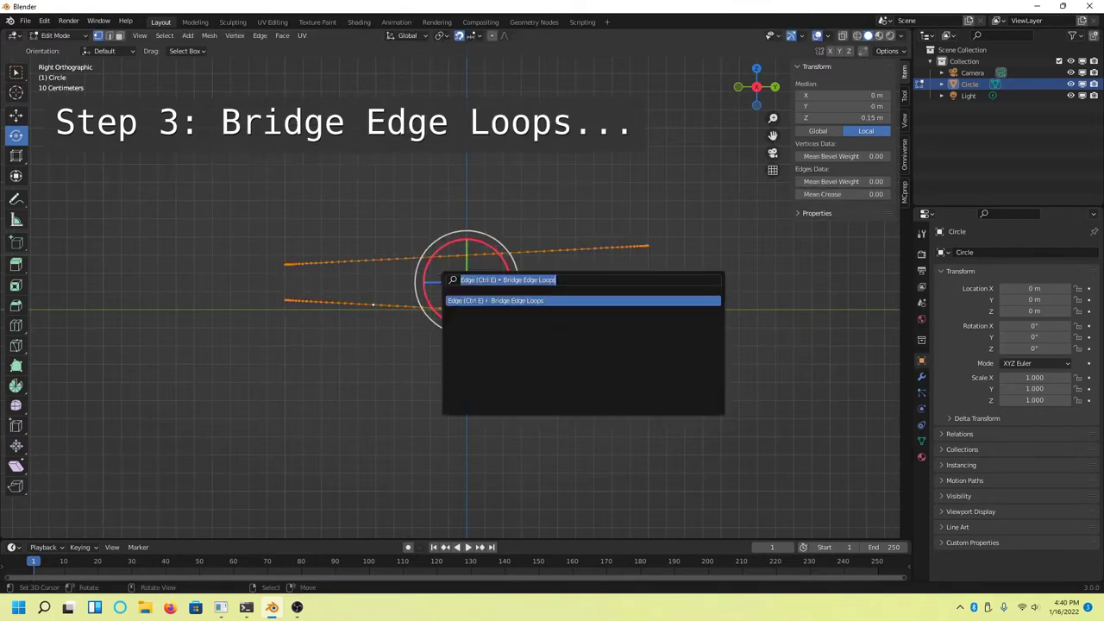
key("Return")
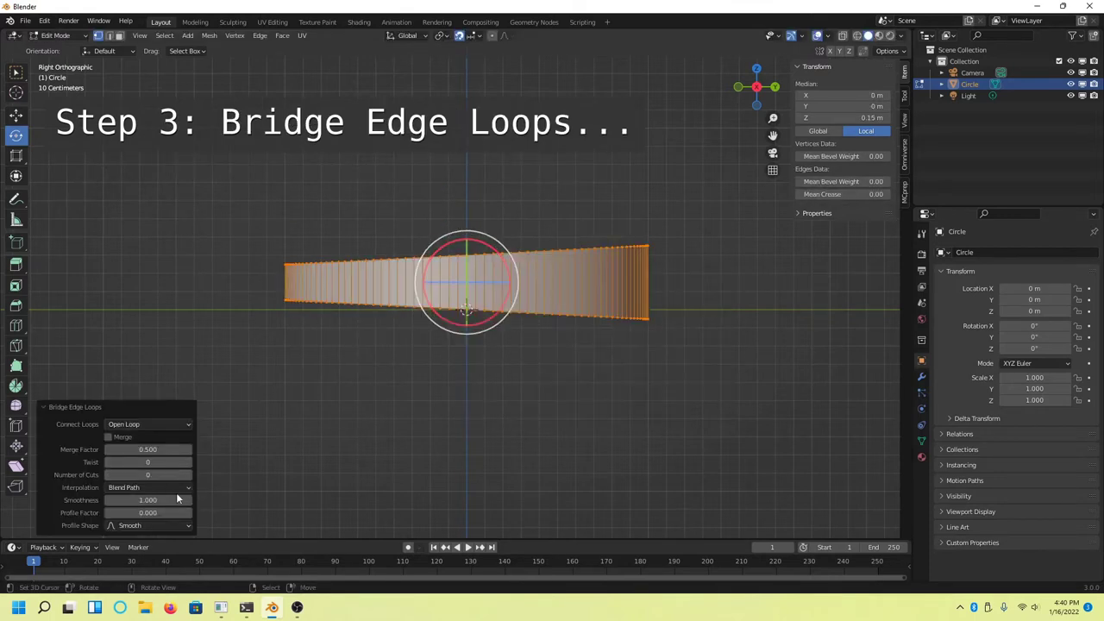
- Give the bridge 16 cuts
left_click(169, 488)
left_click(118, 500)
left_click_drag(188, 473, 208, 473)
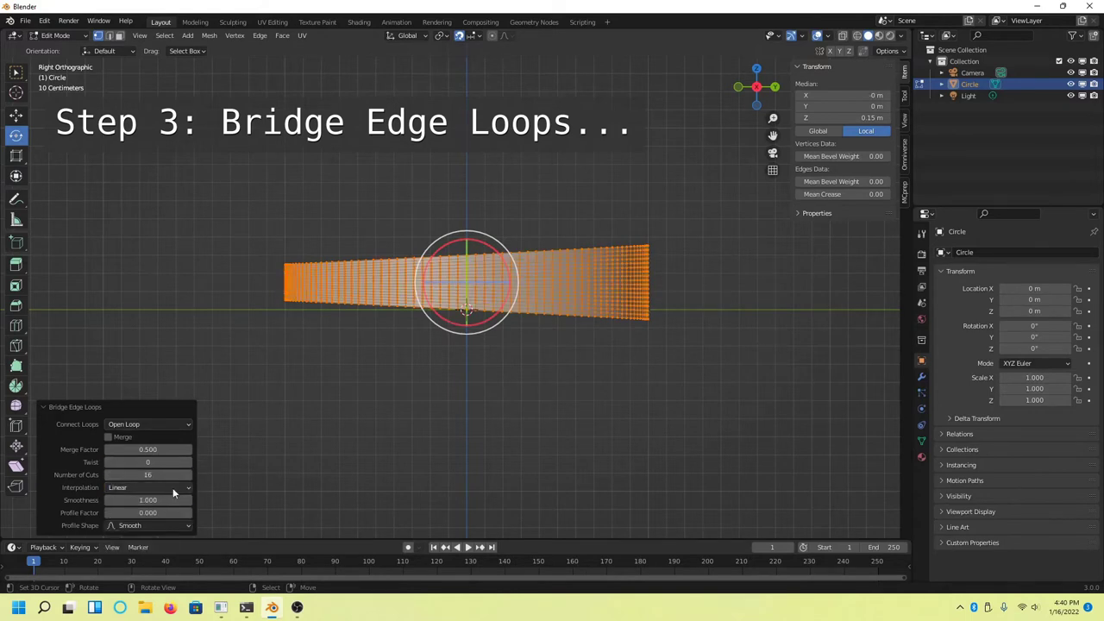
left_click(173, 487)
left_click(153, 521)
- Give the bridge a Sphere profile shape with profile factor 0.080
left_click_drag(148, 512, 166, 512)
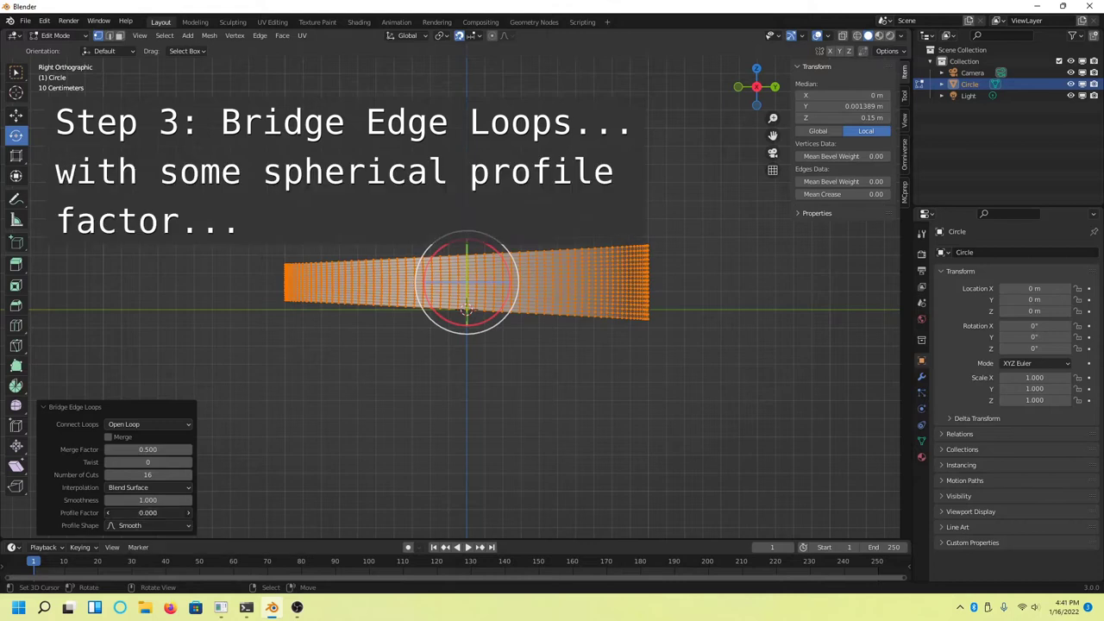
left_click(151, 525)
left_click(152, 501)
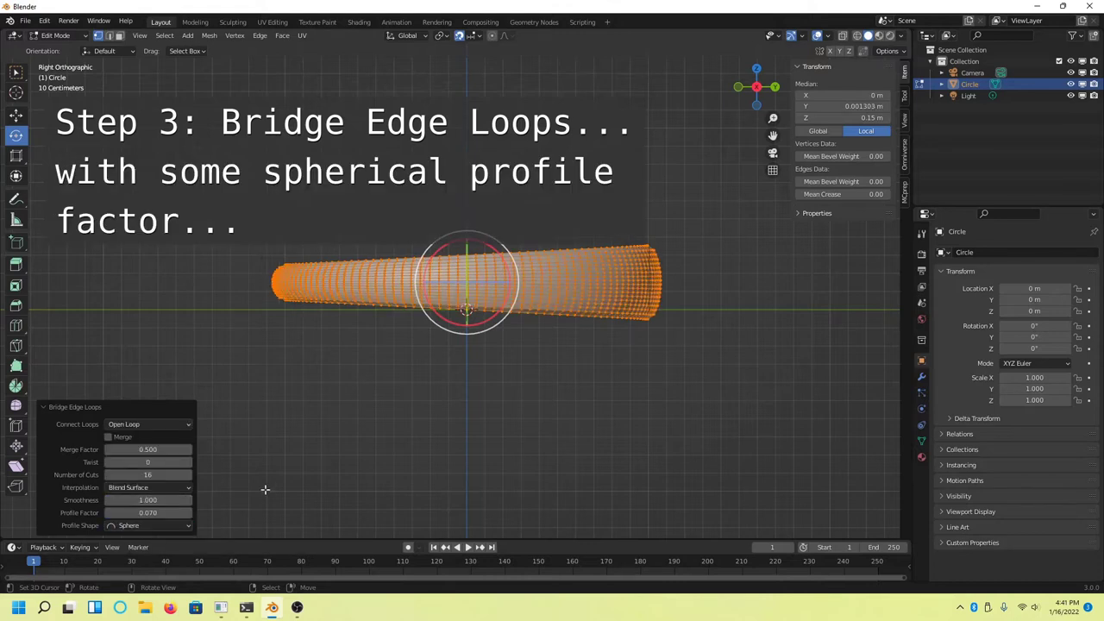
left_click_drag(161, 513, 177, 512)
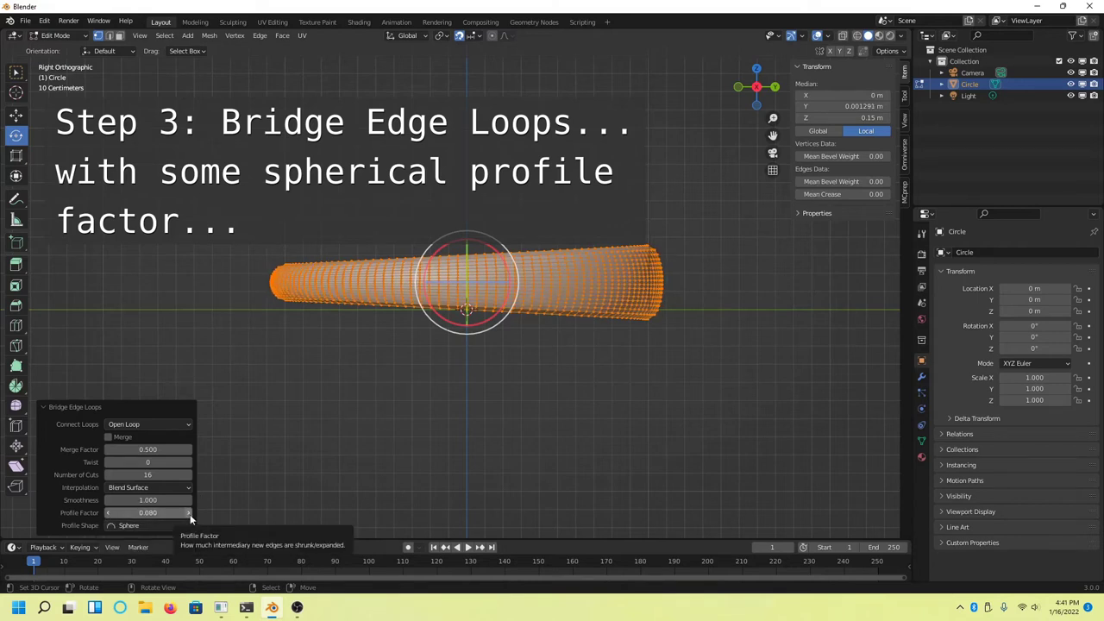
left_click_drag(148, 450, 129, 450)
- Use Blend Path interpolation and a twist of 4 for the bridge
left_click(147, 487)
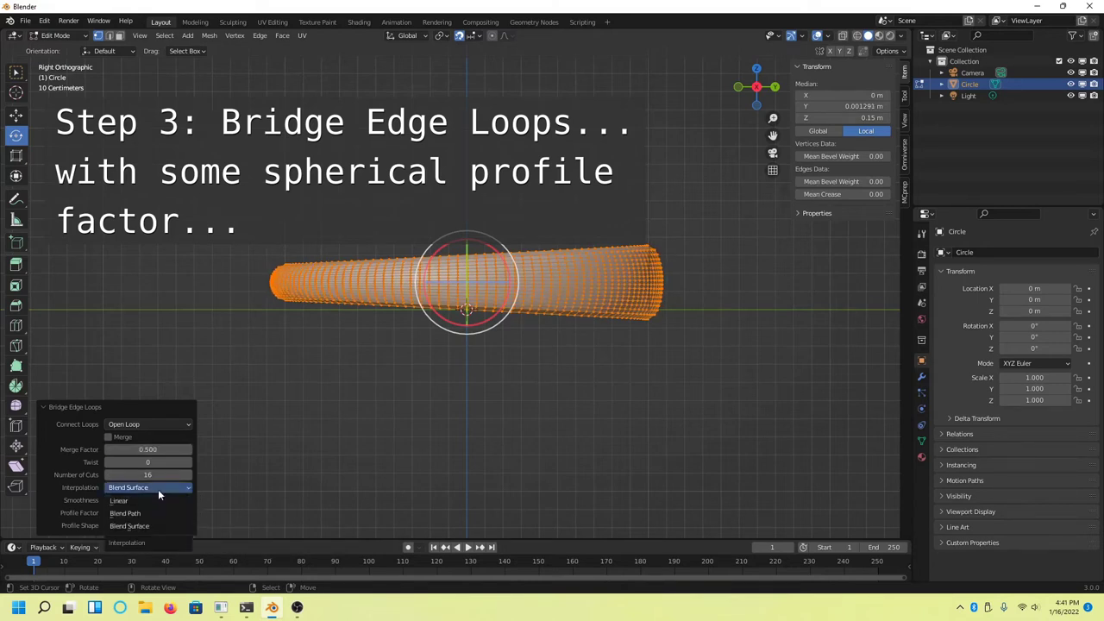
left_click(160, 512)
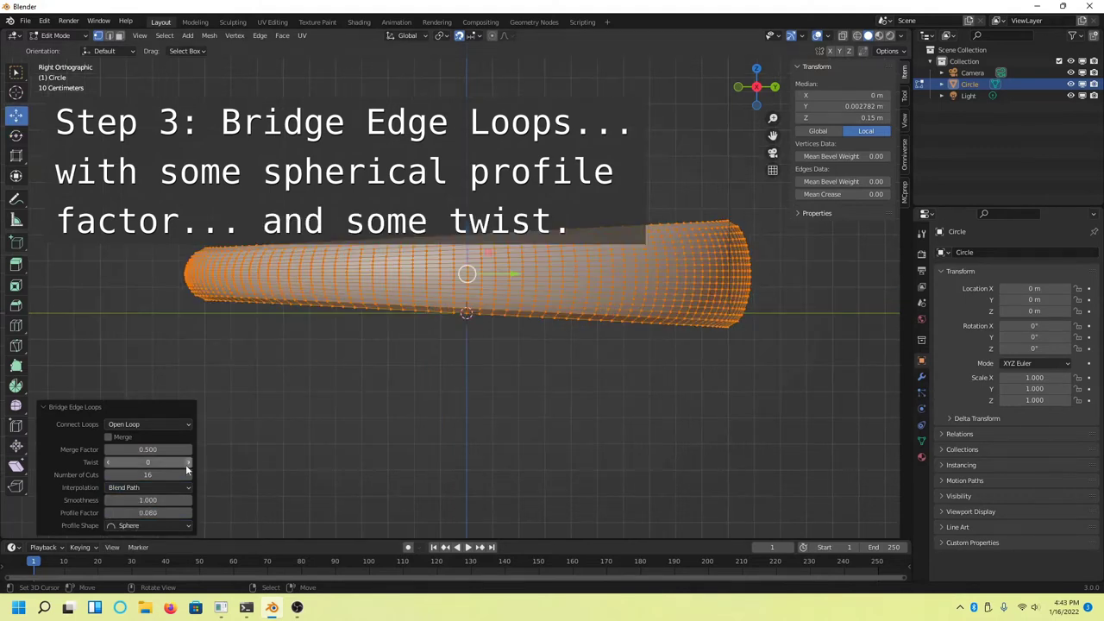
left_click(188, 463)
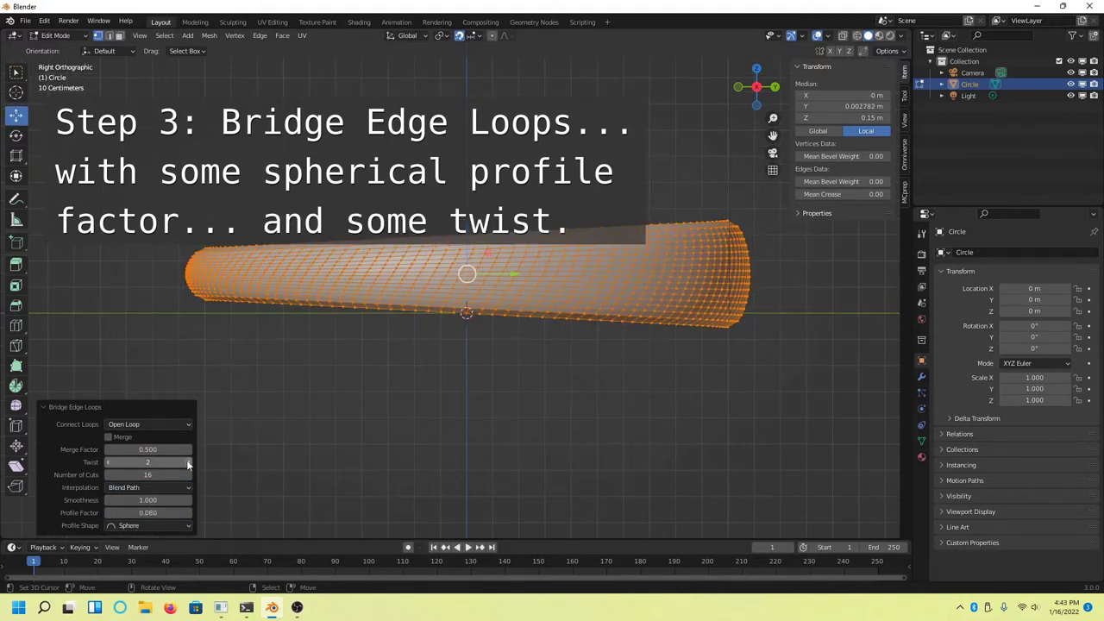
left_click(188, 463)
left_click(188, 464)
left_click(188, 463)
left_click(107, 463)
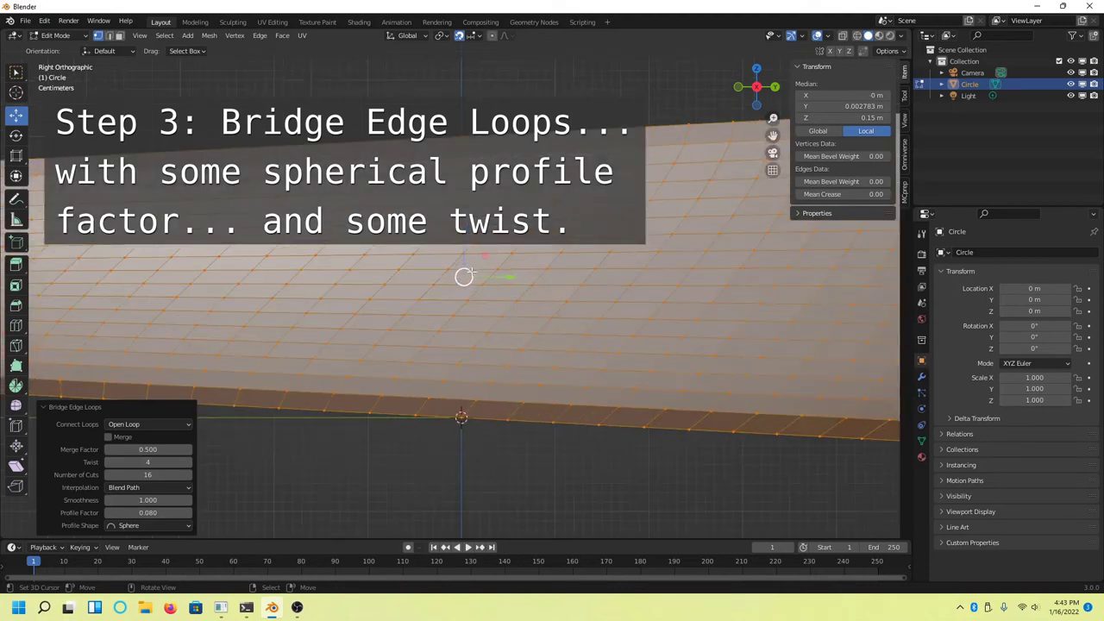
- Select the band's middle edge loop and move it 0.03 m forward with proportional editing
left_click(164, 35)
mouse_move(189, 223)
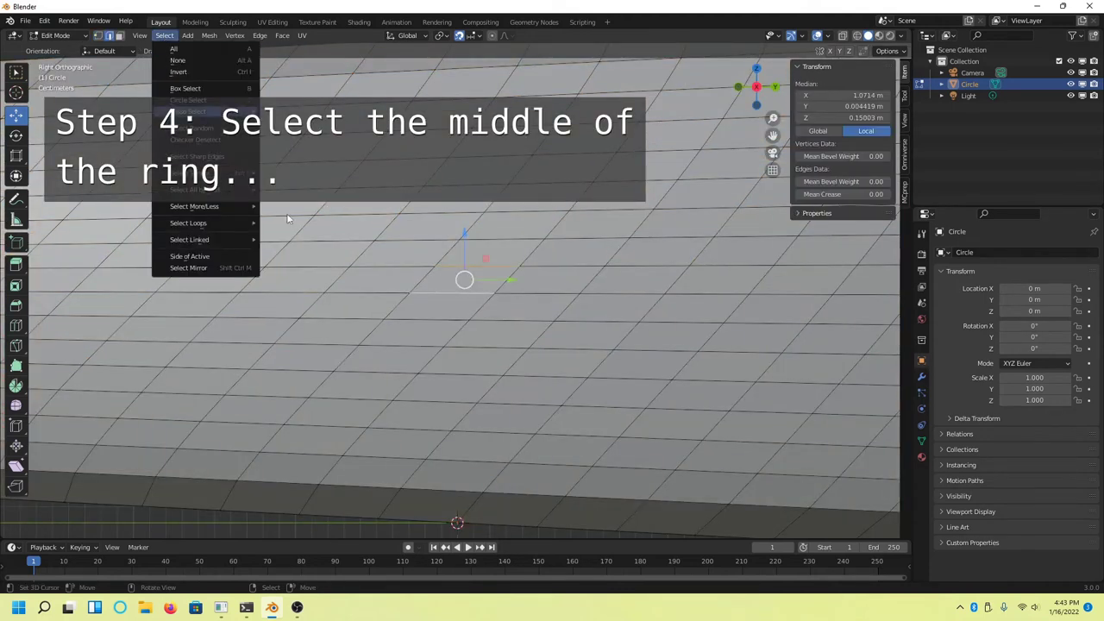
left_click(294, 237)
left_click_drag(592, 289, 605, 288)
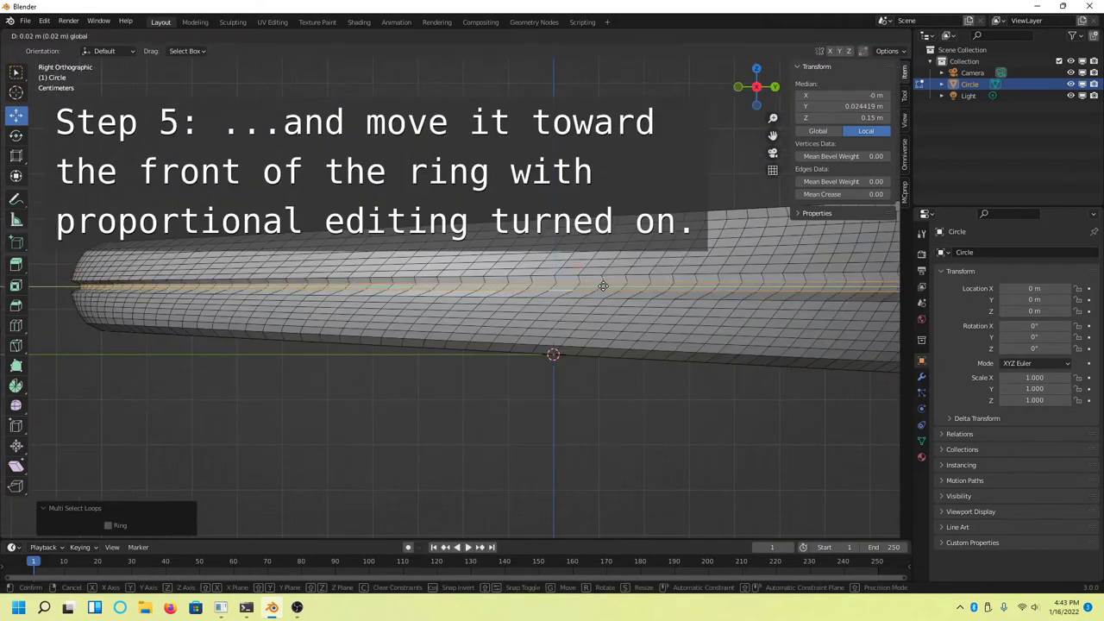
left_click(120, 520)
scroll(81, 303, "down", 3)
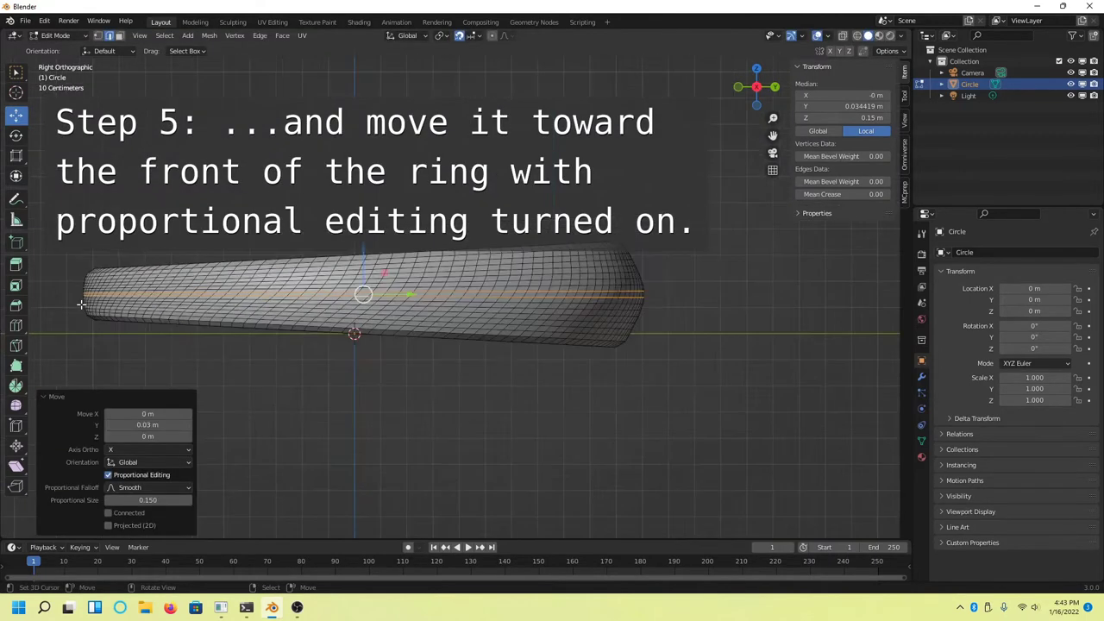
- Use a Sphere falloff with proportional size 0.160, then view the band from the back
left_click(147, 488)
left_click(143, 466)
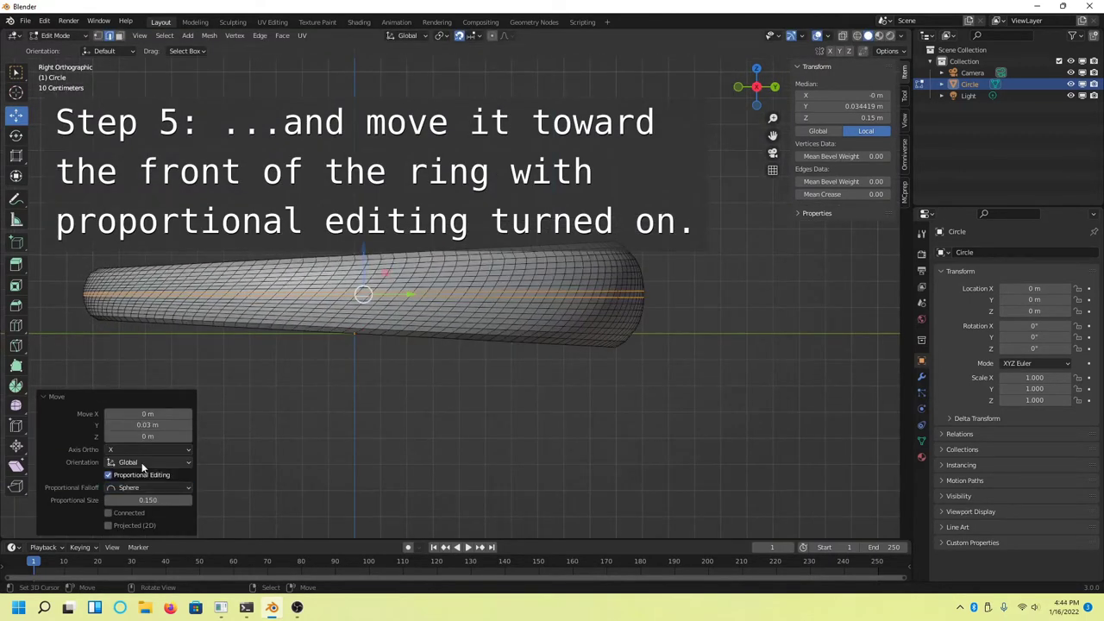
left_click(189, 502)
middle_click_drag(636, 264, 655, 285)
key("ctrl+KP_1")
scroll(656, 285, "up", 3)
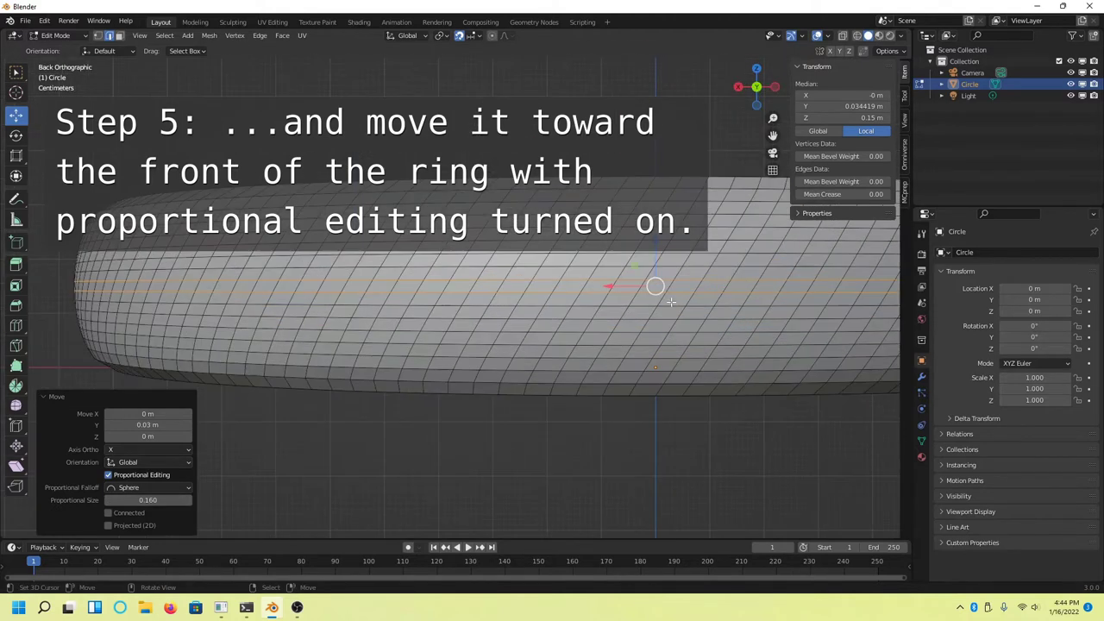
left_click(163, 35)
- Select the middle edge ring and checker-deselect it, keeping one of every five edges
left_click(302, 234)
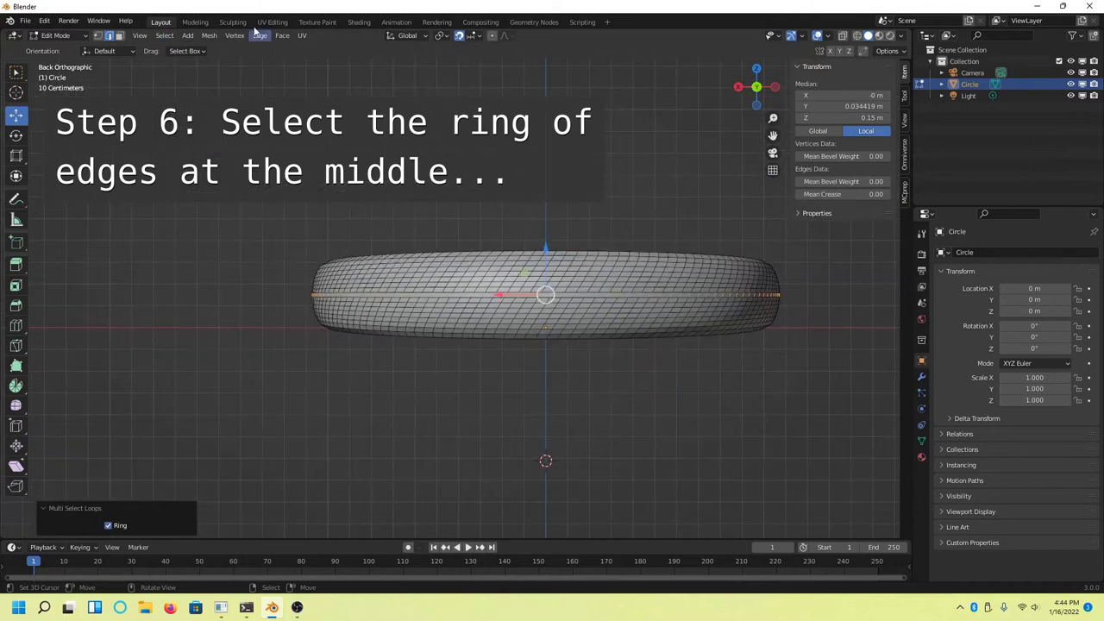
left_click(164, 35)
left_click(194, 140)
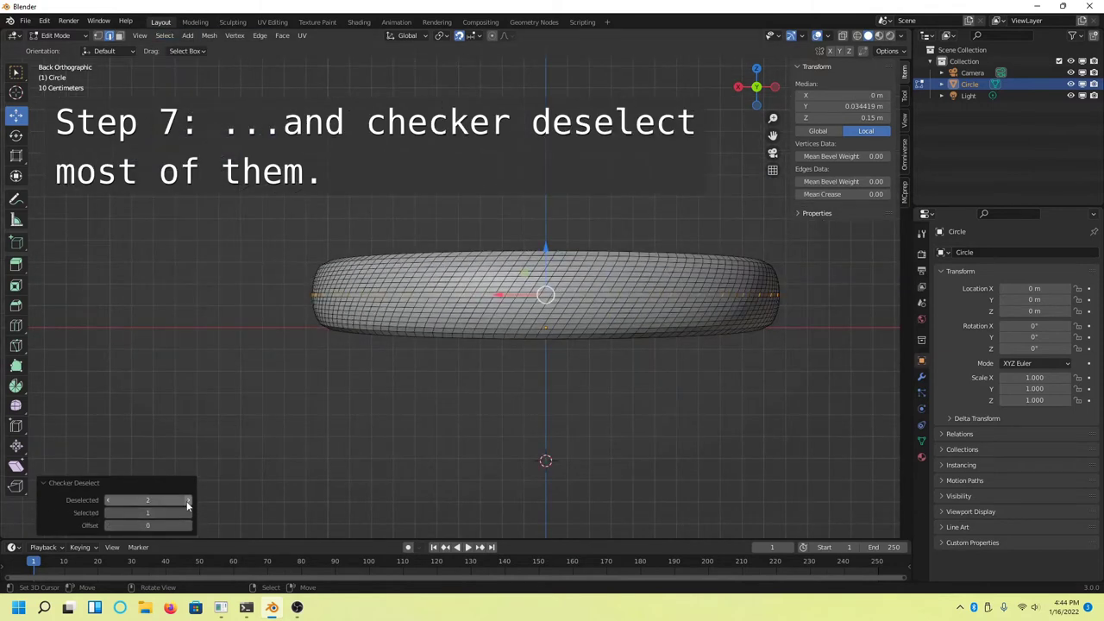
left_click(108, 500)
- Deselect the edges on the ring's back and extend the remaining edges into full loops
middle_click_drag(363, 397, 453, 345)
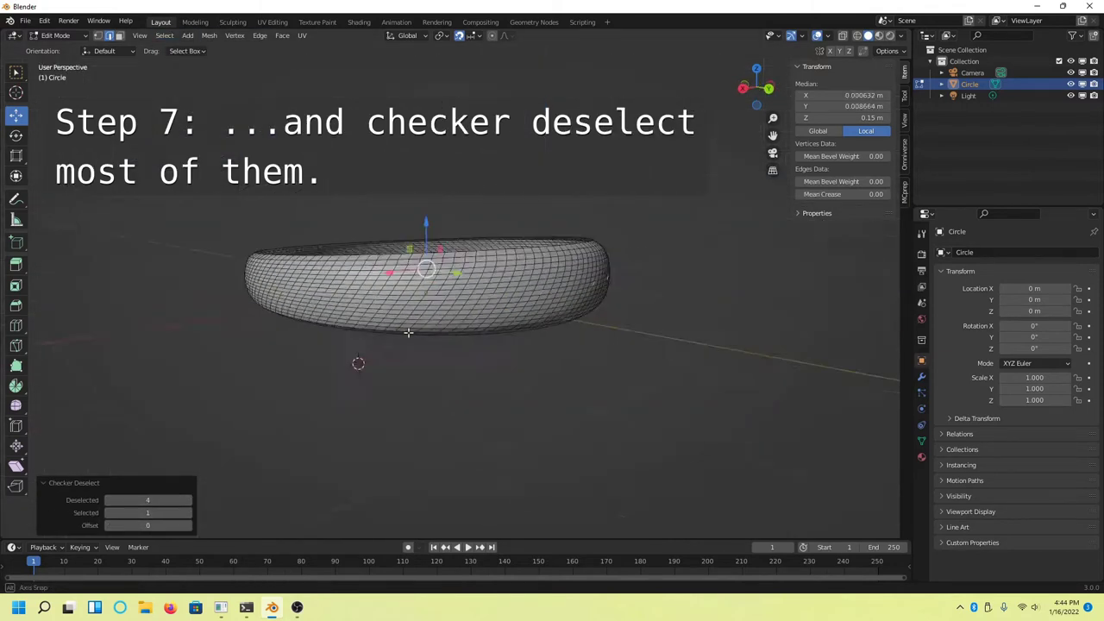
left_click(759, 73)
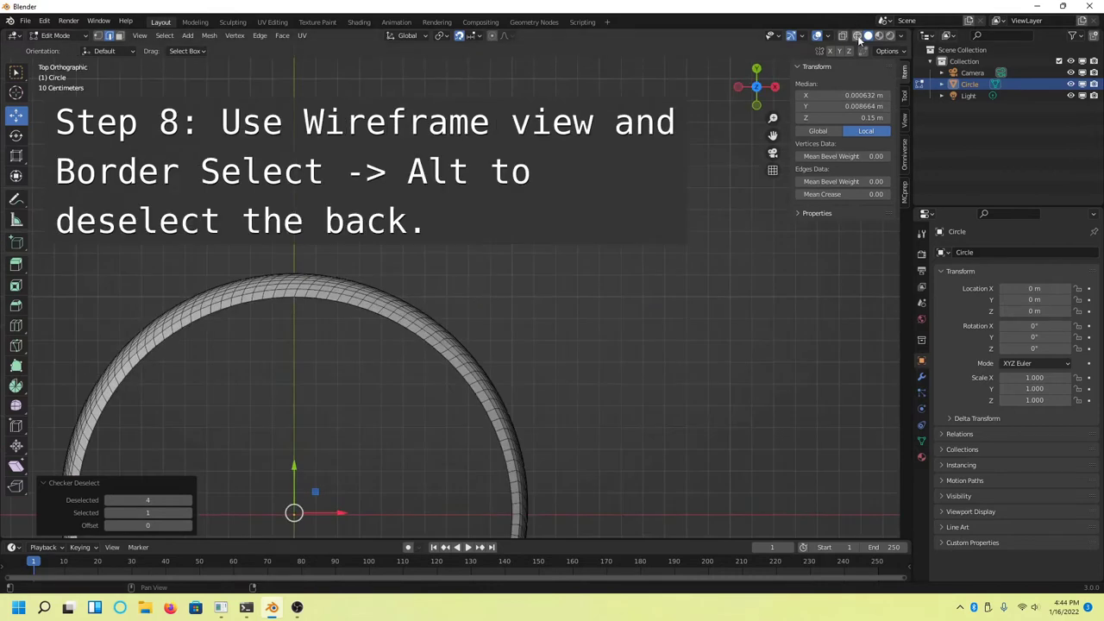
scroll(518, 388, "down", 4)
mouse_move(534, 423)
left_mouse_down()
mouse_move(244, 299)
mouse_move(234, 310)
left_mouse_up()
middle_click_drag(259, 328, 284, 276)
left_click(164, 36)
mouse_move(189, 223)
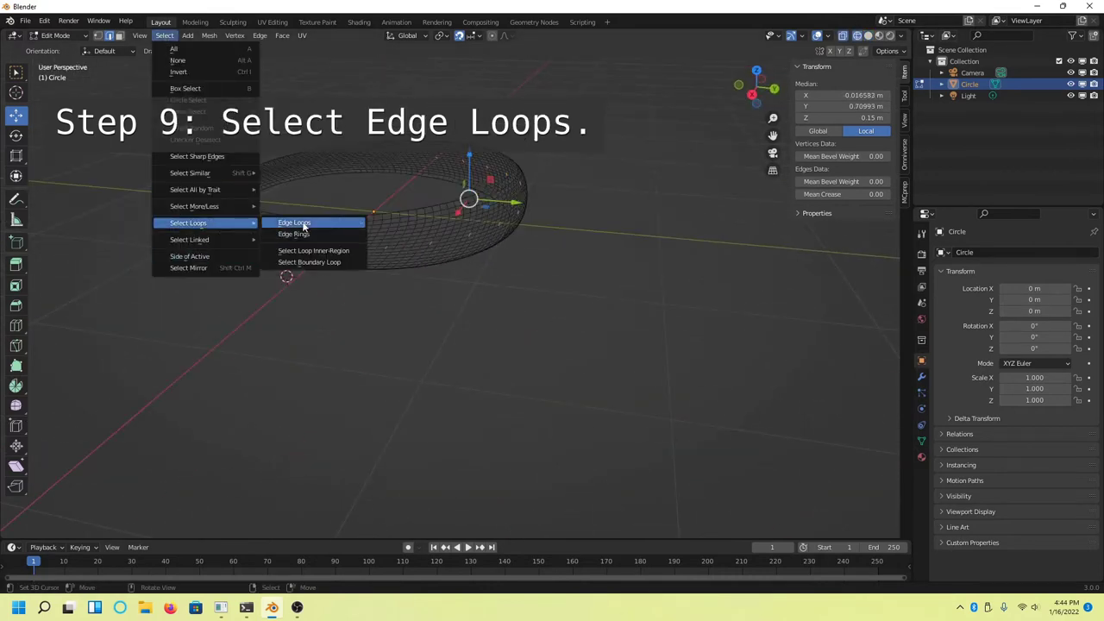
left_click(276, 220)
- Switch to solid shading, put the 3D cursor at the world origin, and pivot around it
left_click(857, 35)
scroll(466, 216, "up", 3)
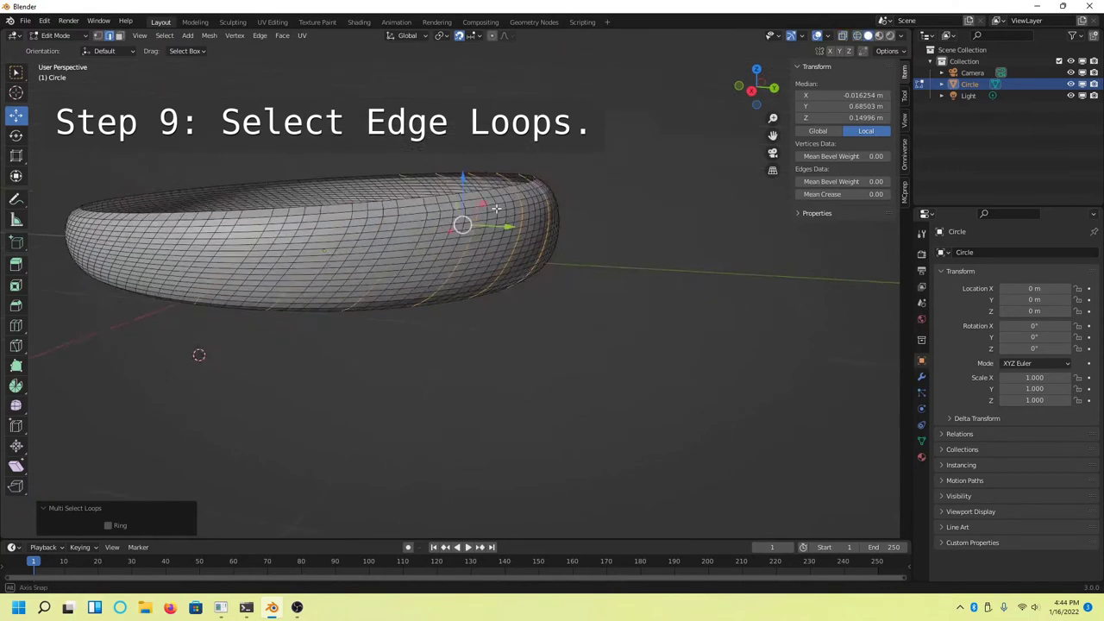
mouse_move(465, 215)
middle_mouse_down()
mouse_move(549, 220)
mouse_move(515, 233)
middle_mouse_up()
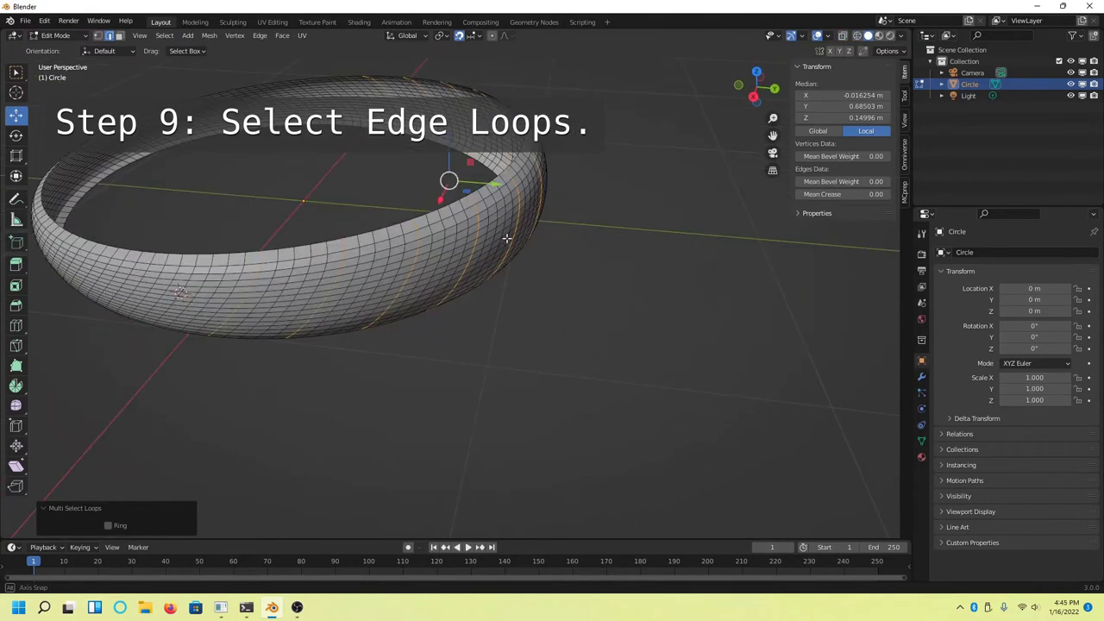
key("shift+c")
mouse_move(537, 303)
middle_mouse_down()
mouse_move(654, 469)
mouse_move(569, 380)
middle_mouse_up()
left_click(439, 35)
left_click(466, 59)
- Scale the selected loops inward to 0.9, then try Resize values between 0.95 and 0.98
scroll(535, 328, "up", 3)
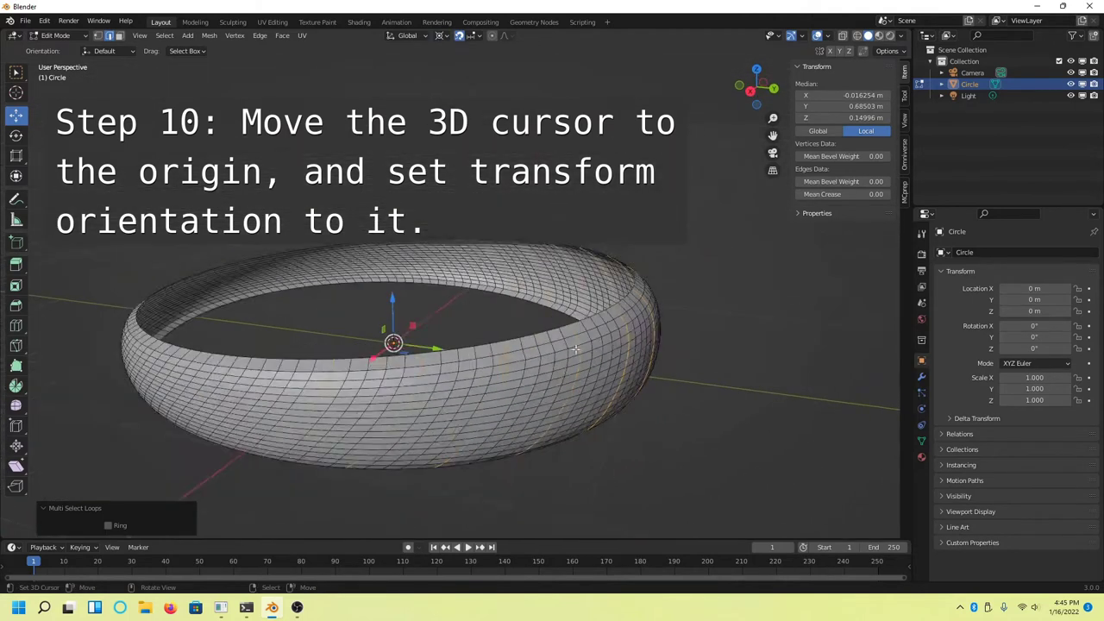
type("s.9")
key("Return")
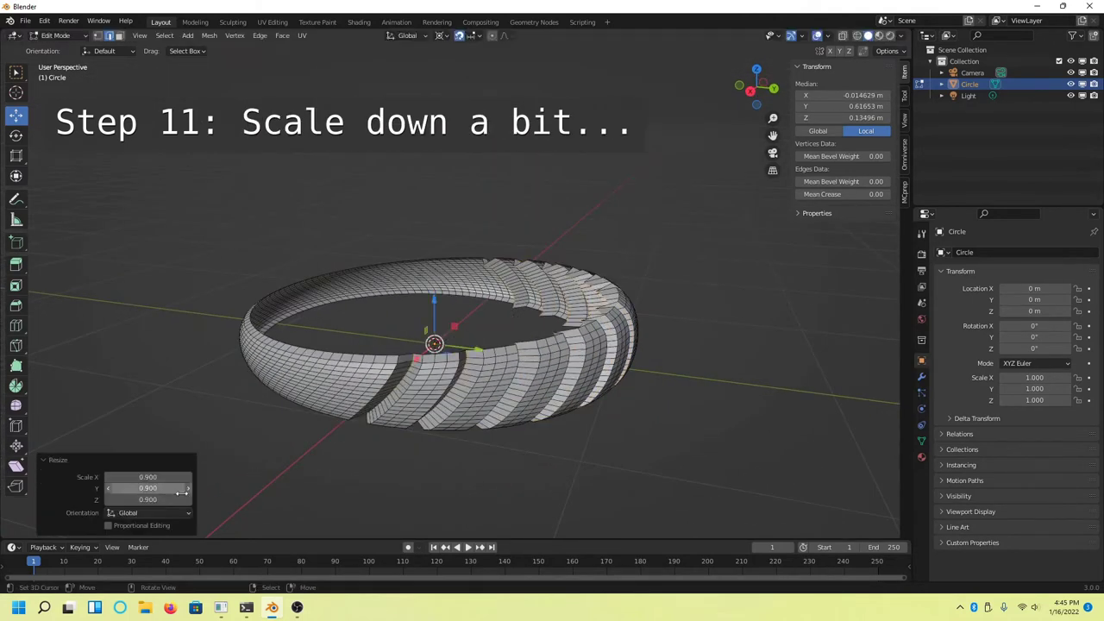
type(".95")
key("Return")
double_click(148, 489)
type(".95")
key("Return")
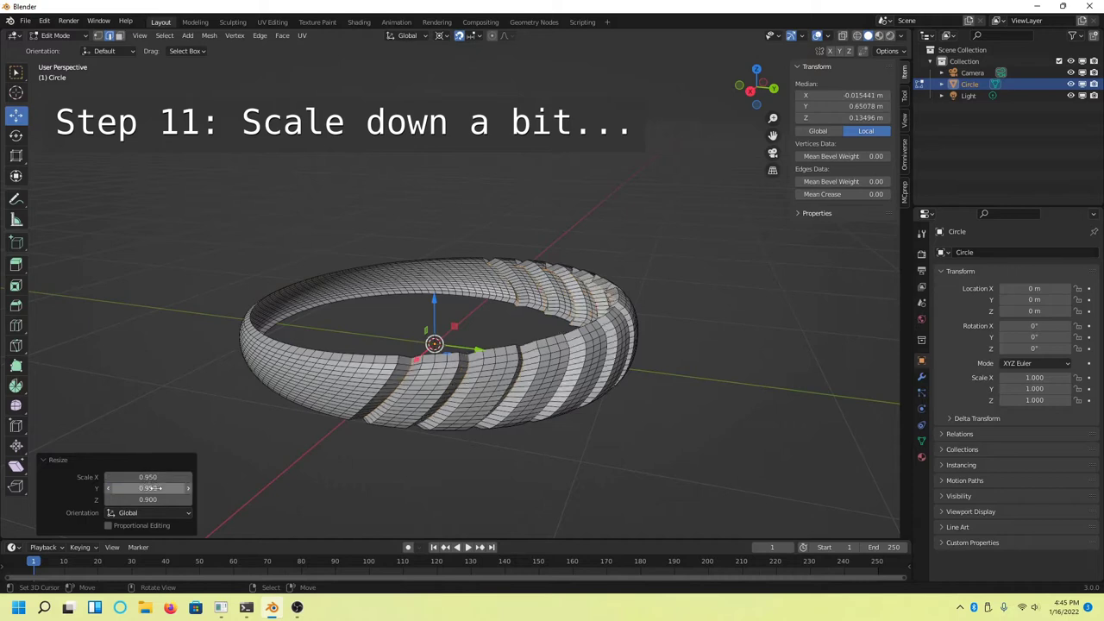
type(".98")
key("Return")
mouse_move(468, 343)
middle_mouse_down()
mouse_move(266, 404)
mouse_move(585, 351)
mouse_move(385, 231)
mouse_move(447, 304)
middle_mouse_up()
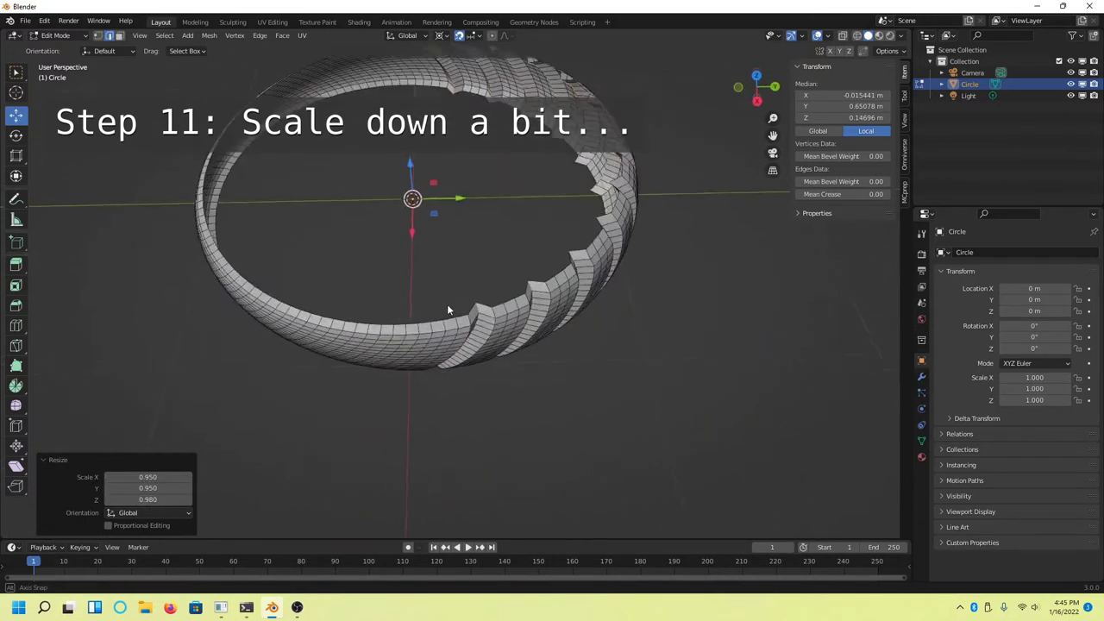
scroll(447, 304, "up", 2)
type("0.97")
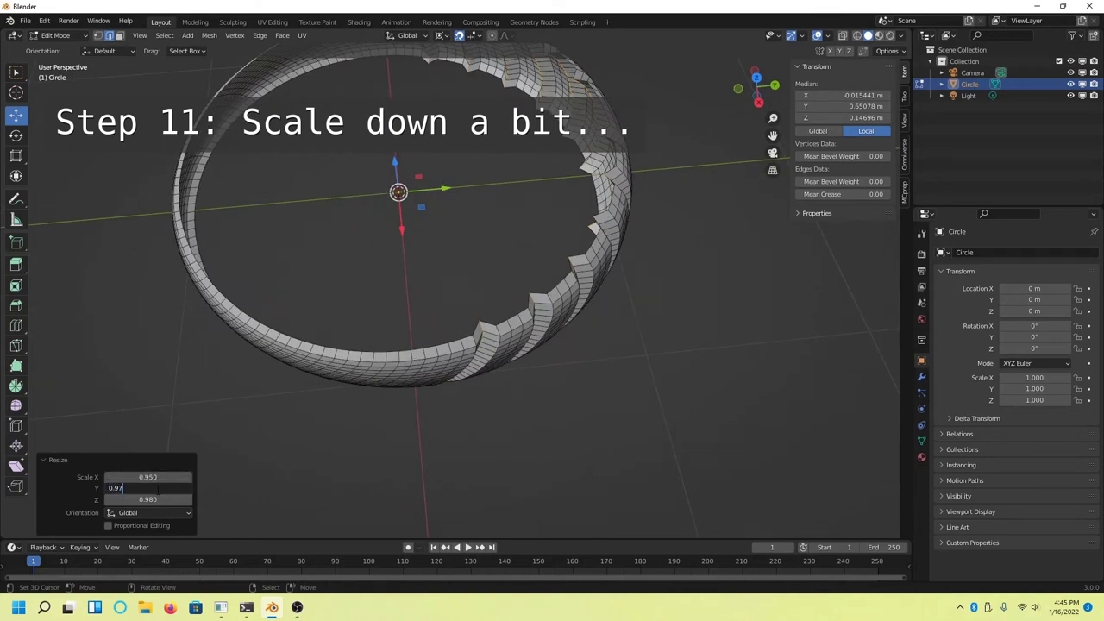
key("Return")
type(".97")
key("Return")
- Settle the Resize values at X 0.98, Y 0.98, Z 0.99
mouse_move(259, 259)
middle_mouse_down()
mouse_move(310, 229)
mouse_move(340, 277)
mouse_move(388, 310)
mouse_move(483, 284)
mouse_move(552, 363)
middle_mouse_up()
double_click(147, 477)
type(".98")
key("Return")
key("Return")
left_click_drag(148, 477, 148, 499)
type(".99")
key("Return")
middle_click_drag(198, 480, 215, 477)
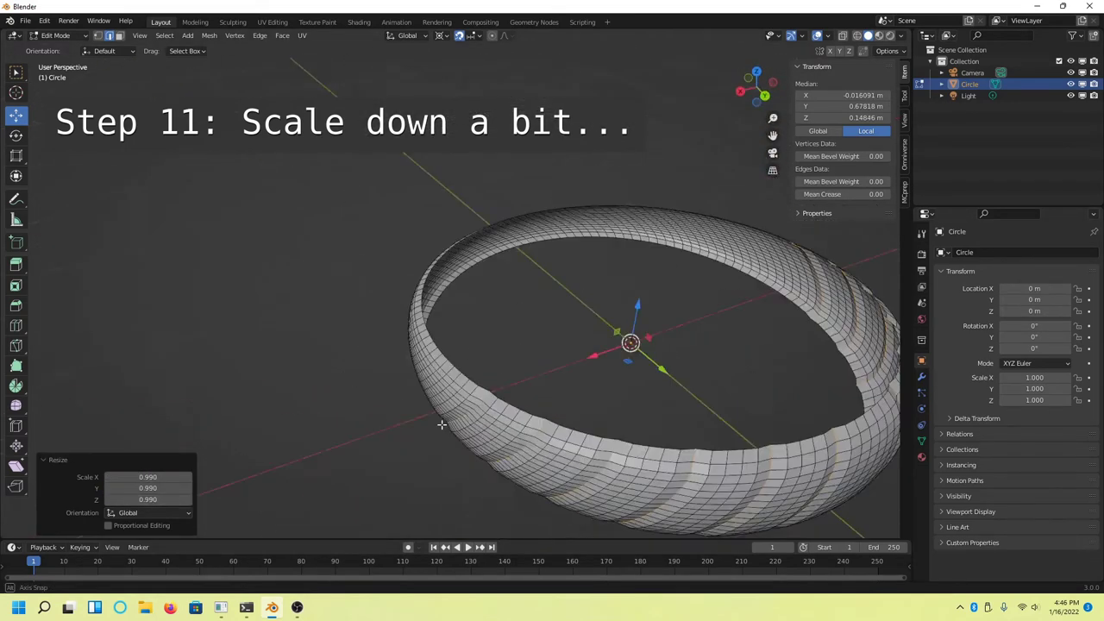
- Turn on Smooth proportional editing for the resize with a size of 0.070
left_click(108, 525)
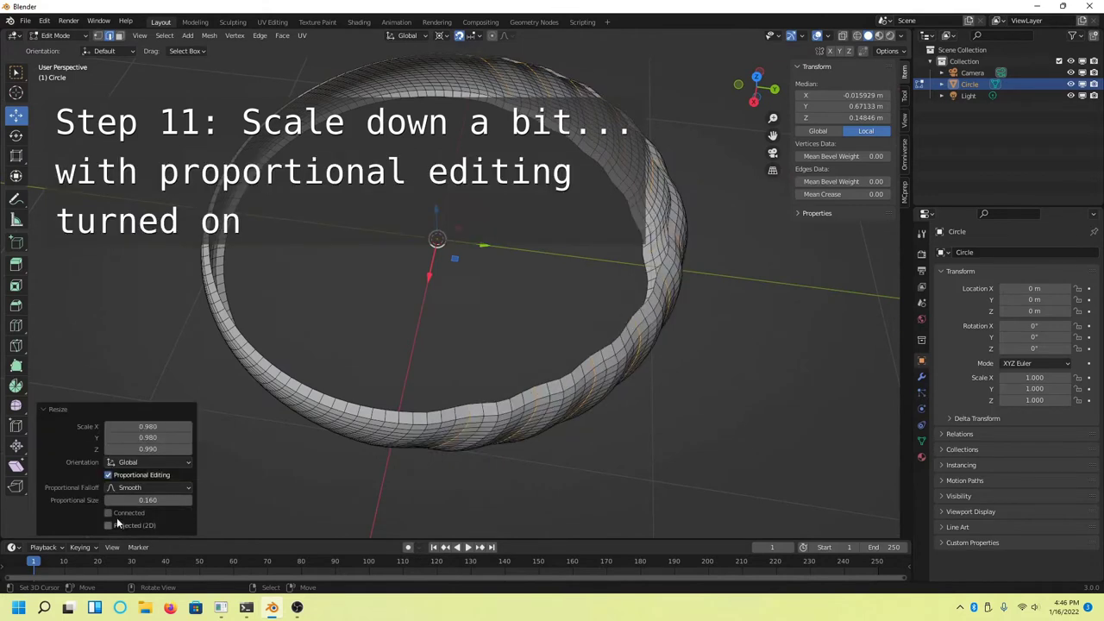
left_click_drag(110, 502, 181, 505)
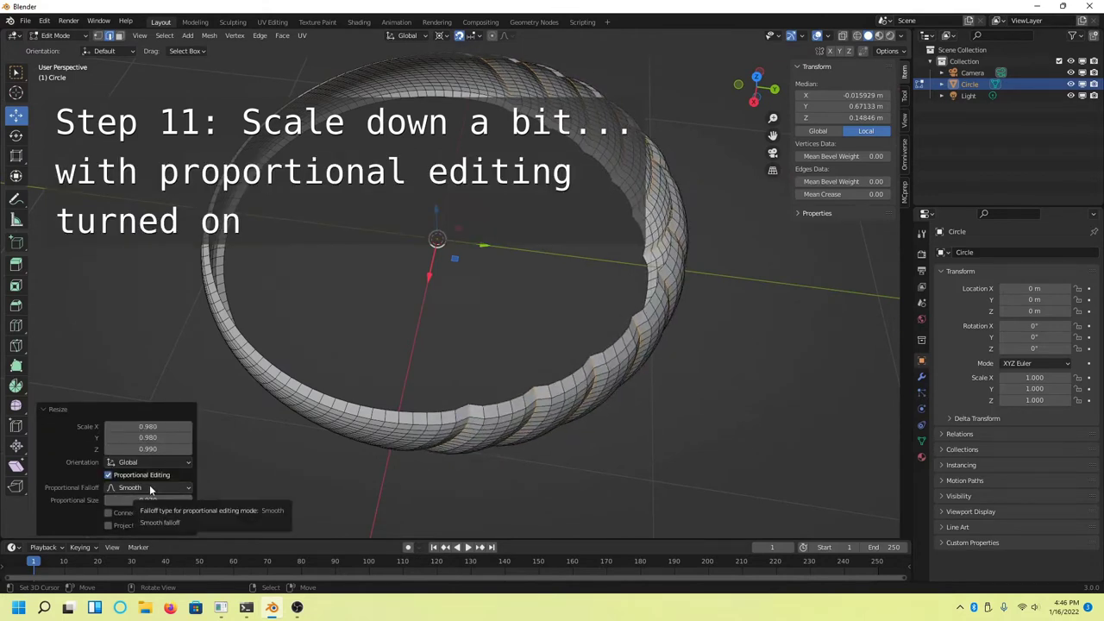
mouse_move(429, 340)
middle_mouse_down()
mouse_move(557, 371)
mouse_move(128, 438)
middle_mouse_up()
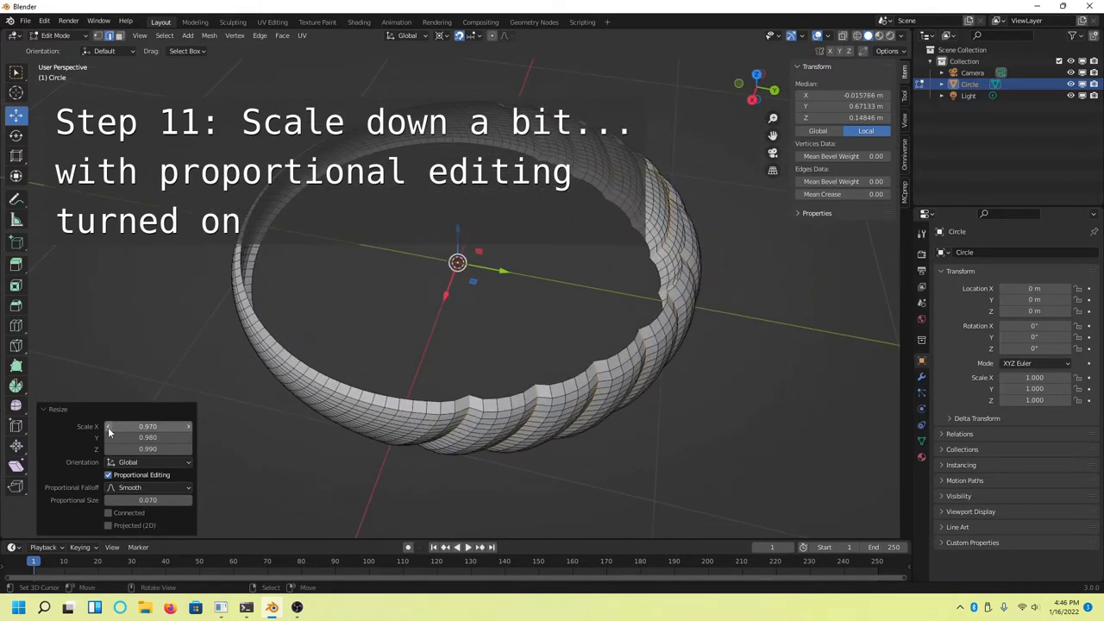
mouse_move(579, 422)
middle_mouse_down()
mouse_move(607, 392)
mouse_move(565, 399)
middle_mouse_up()
- Mark the selected groove edges as sharp
left_click(260, 36)
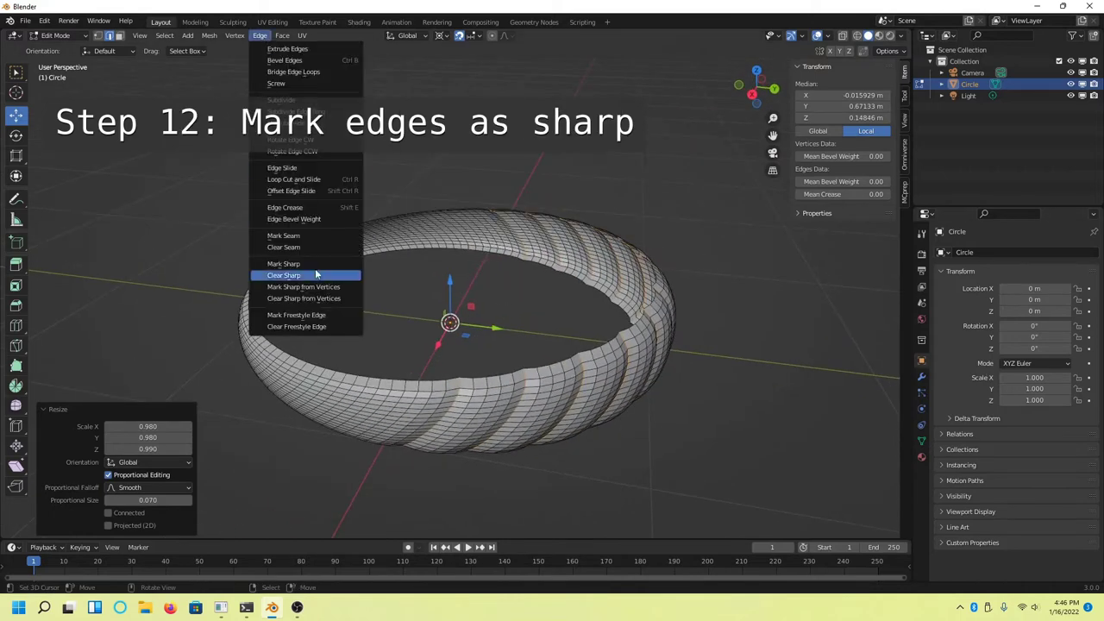
left_click(310, 275)
scroll(534, 403, "up", 4)
middle_click_drag(534, 404, 288, 446)
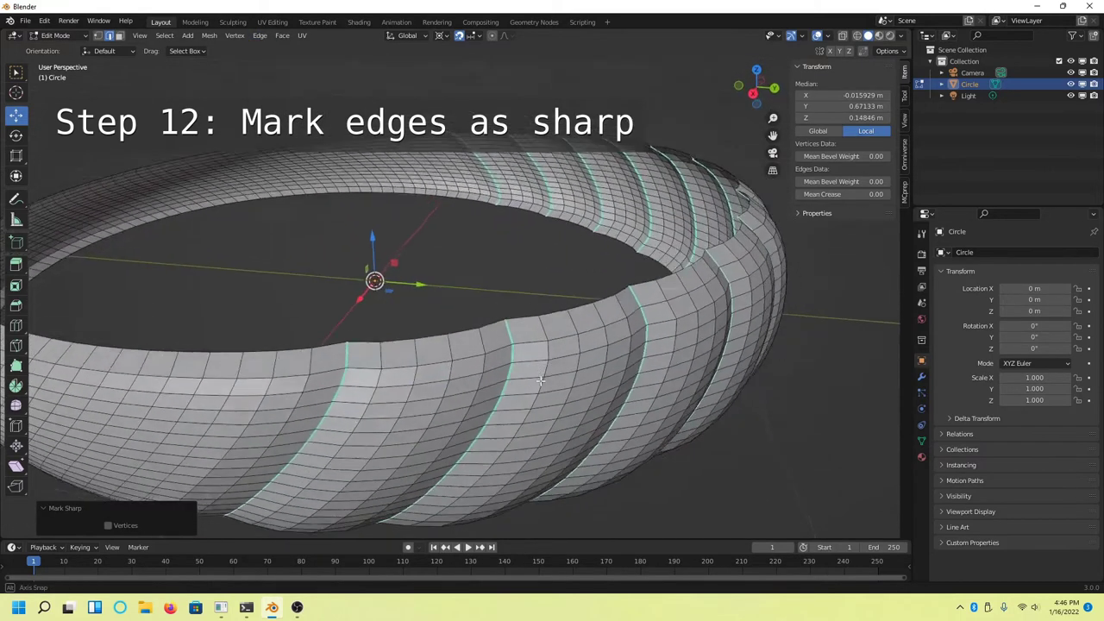
scroll(288, 446, "down", 3)
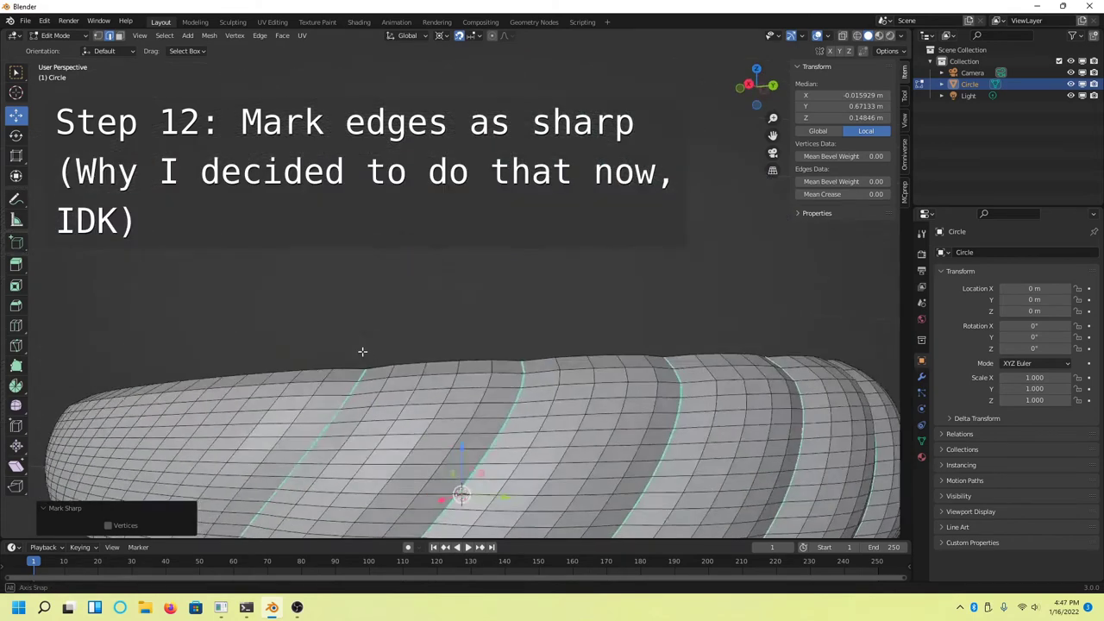
- Grow the groove selection by one step with Select More
middle_click_drag(362, 352, 434, 234)
scroll(482, 345, "down", 2)
middle_click_drag(482, 344, 529, 376)
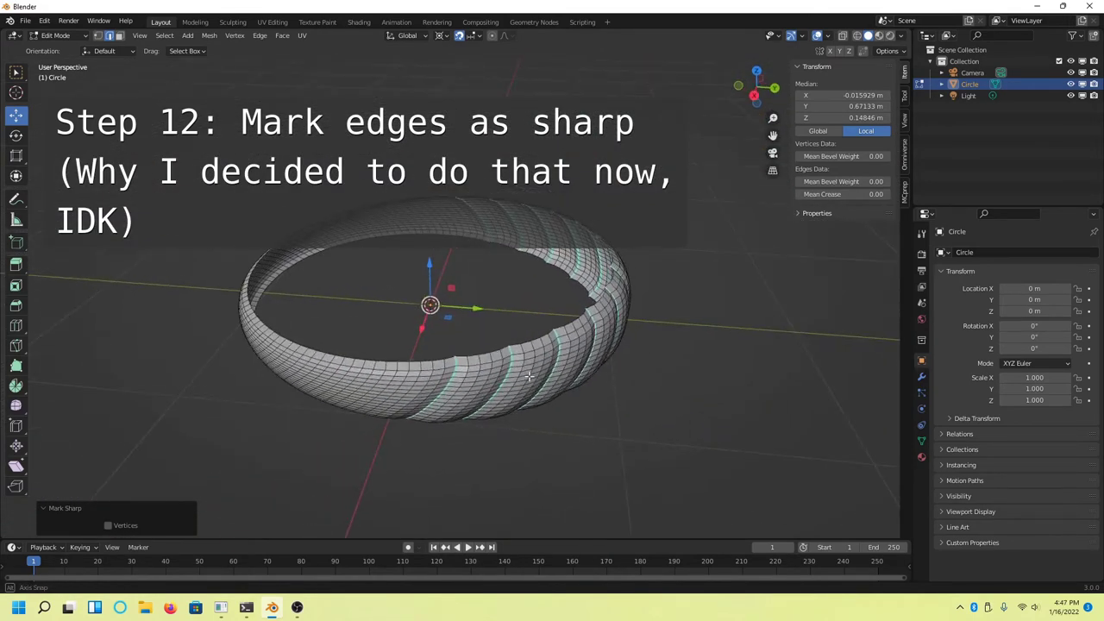
key("ctrl+KP_Add")
key("F3")
- Undo an edge-ring subdivide, subdivide the grooves with one cut, then Select Less
type("subd")
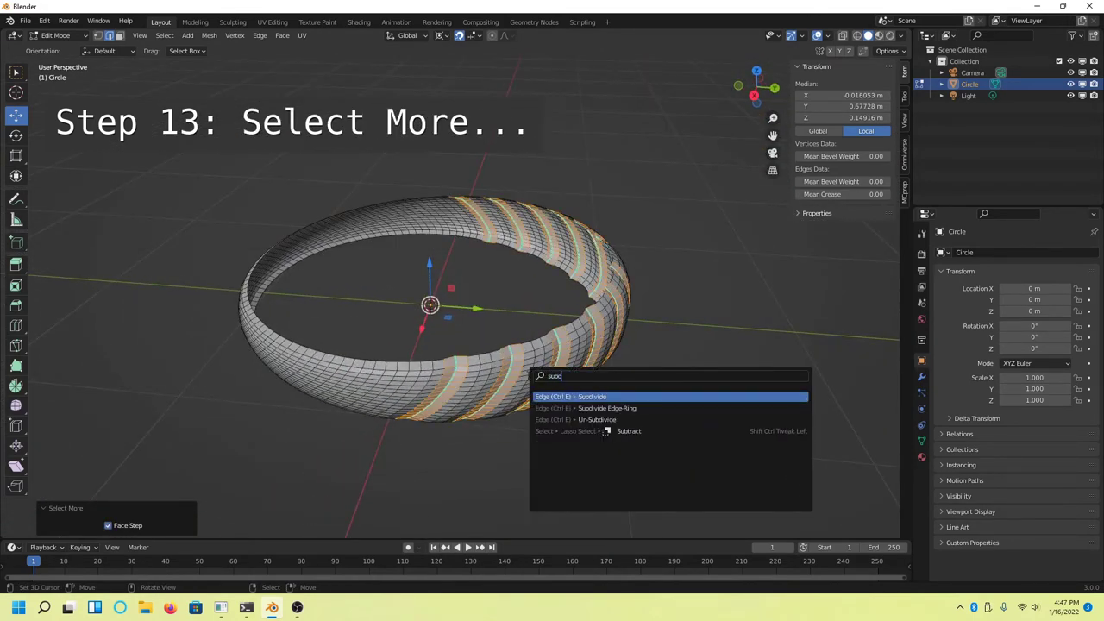
left_click(603, 407)
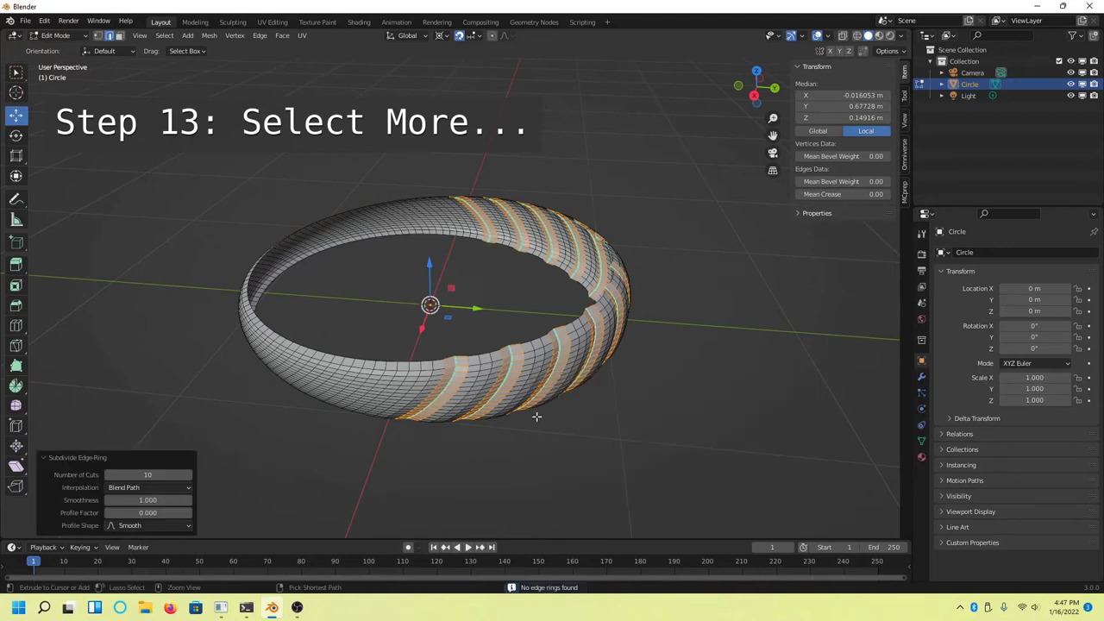
key("ctrl+z")
key("F3")
type("subd")
key("Return")
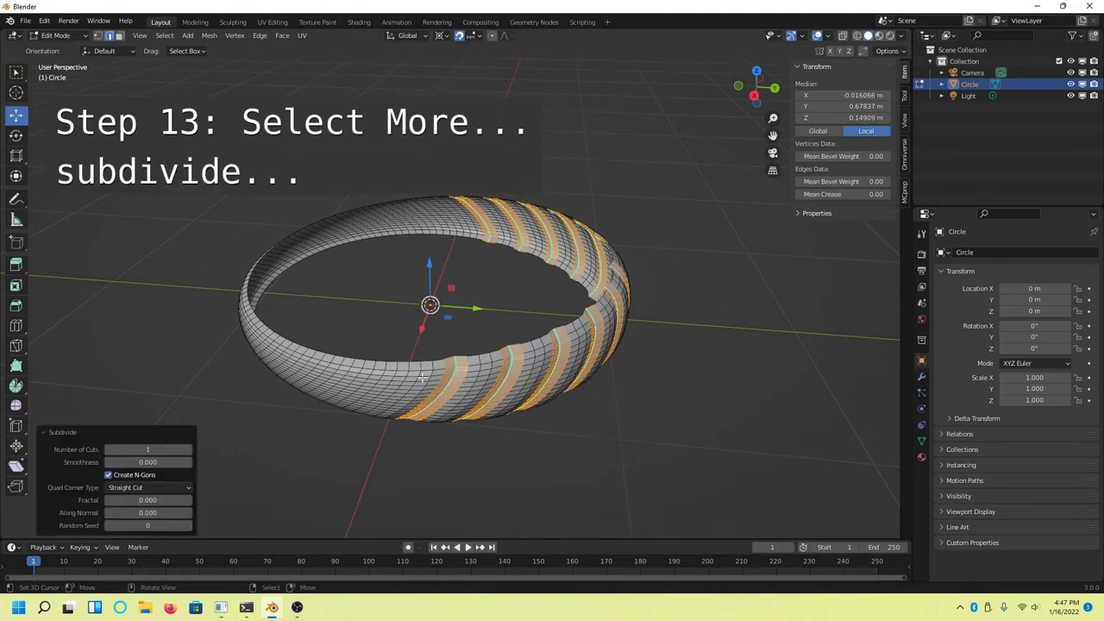
middle_click_drag(423, 377, 487, 378)
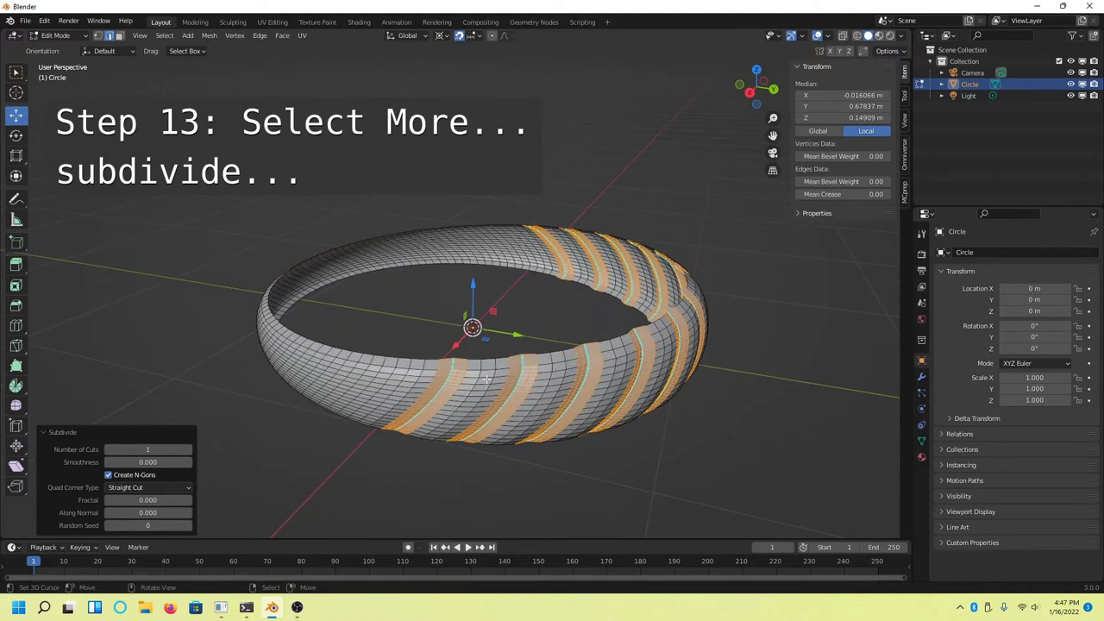
key("ctrl+KP_Subtract")
mouse_move(488, 378)
middle_mouse_down()
mouse_move(564, 365)
mouse_move(514, 347)
middle_mouse_up()
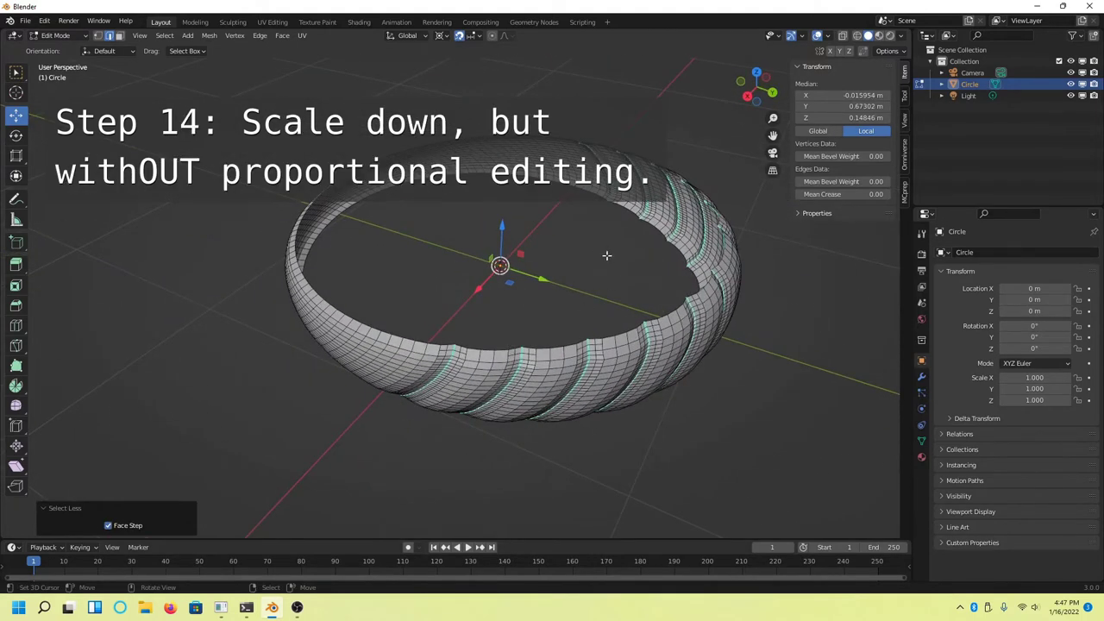
- Scale the thin groove loops to X 0.98, Y 0.98, Z 0.99 with proportional editing off
type("s.9")
key("Return")
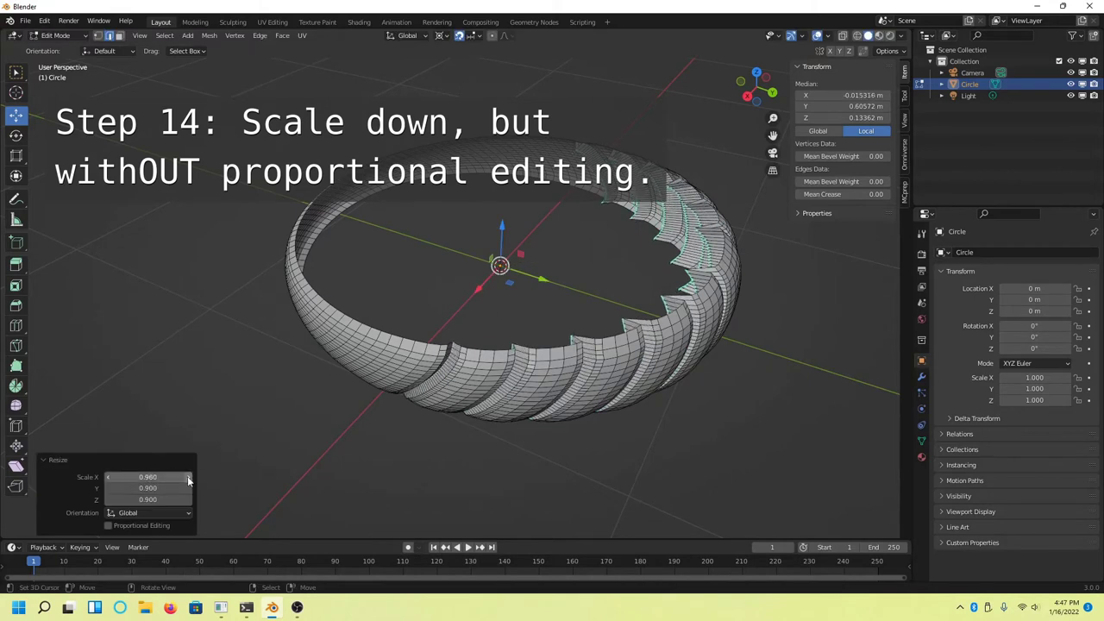
left_click_drag(187, 477, 189, 508)
middle_click_drag(405, 362, 432, 350)
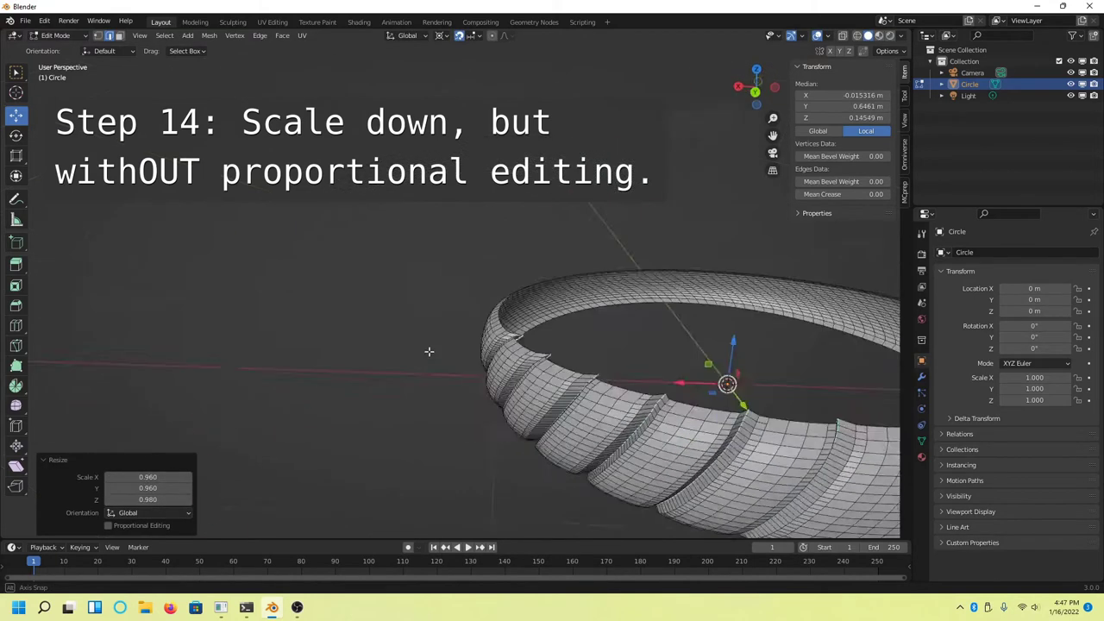
left_click_drag(190, 477, 190, 488)
left_click(190, 501)
left_click(190, 501)
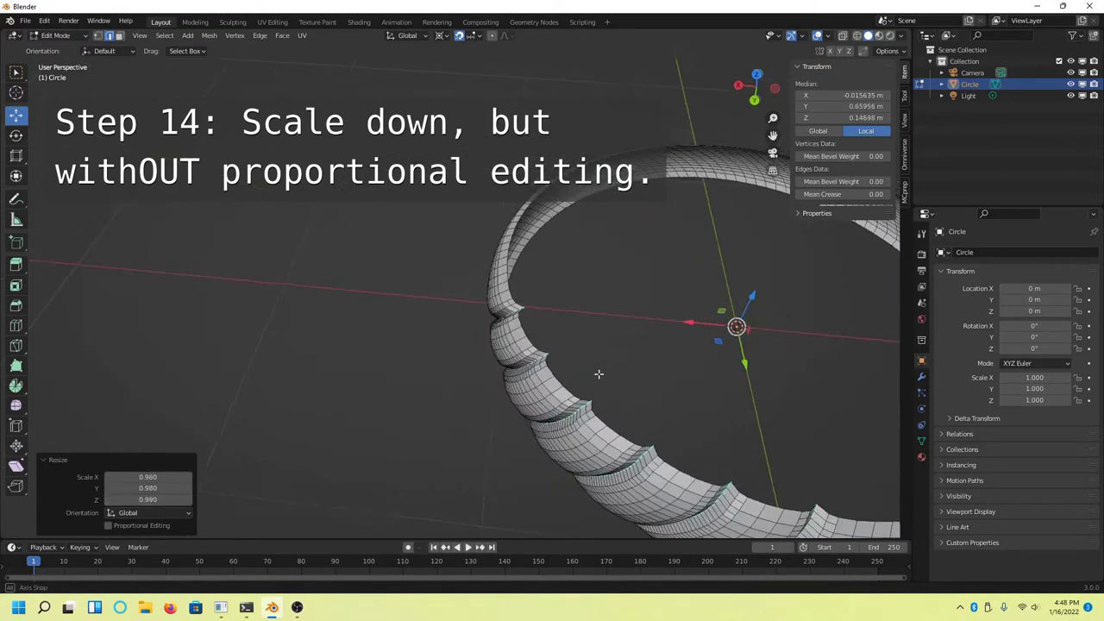
mouse_move(518, 362)
middle_mouse_down()
mouse_move(727, 356)
mouse_move(678, 340)
middle_mouse_up()
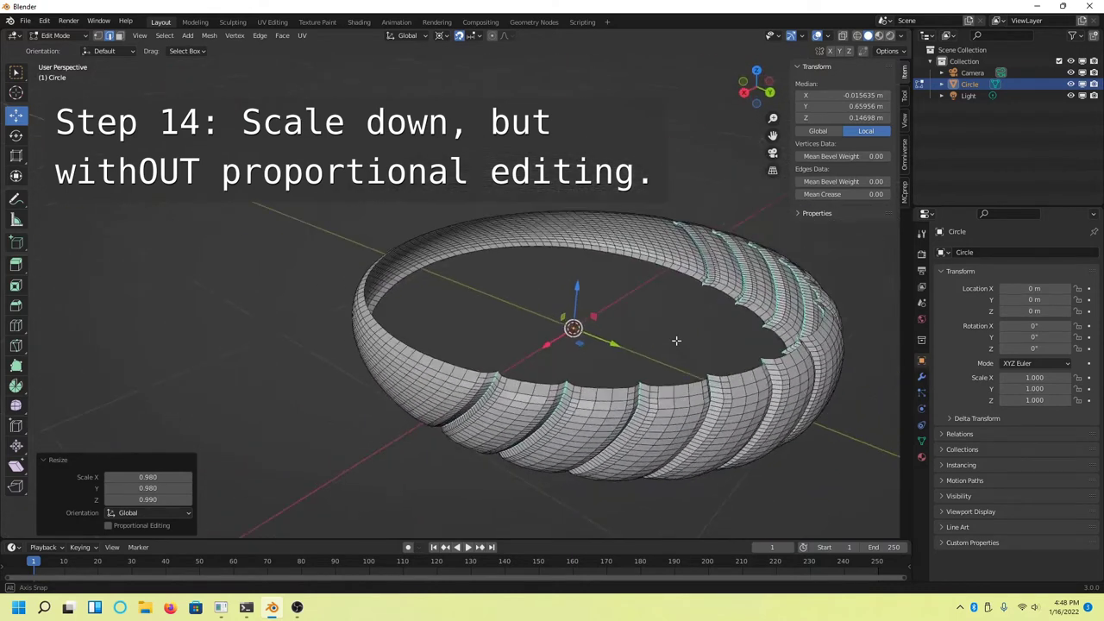
- Grow the groove selection and add two material slots, naming the second material 'Rough'
key("ctrl+KP_Add")
left_click(921, 457)
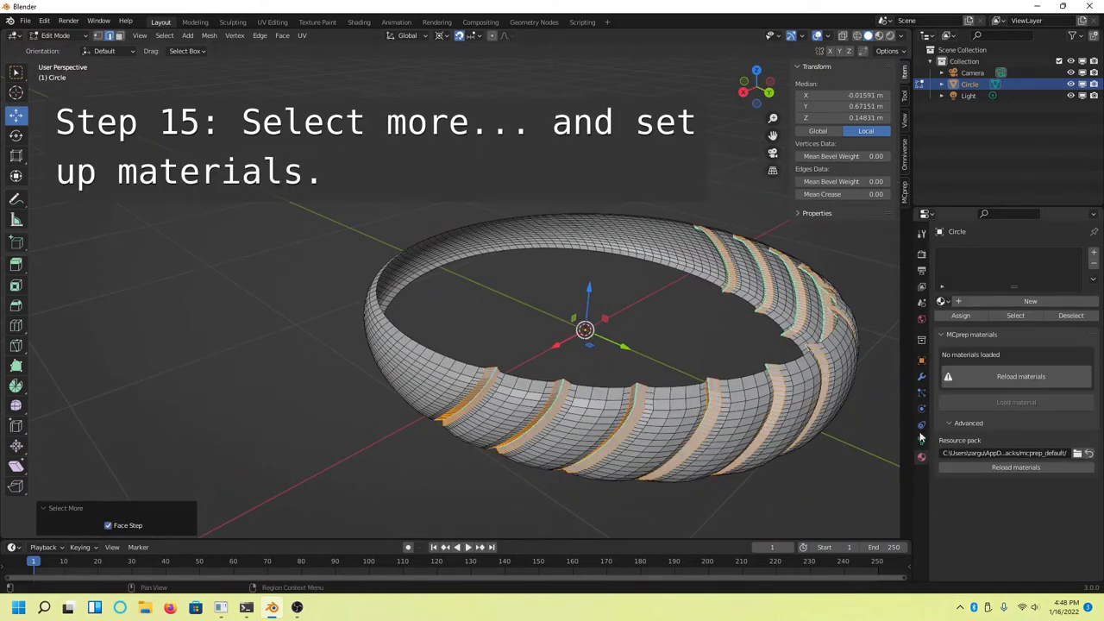
left_click(1094, 253)
left_click(983, 323)
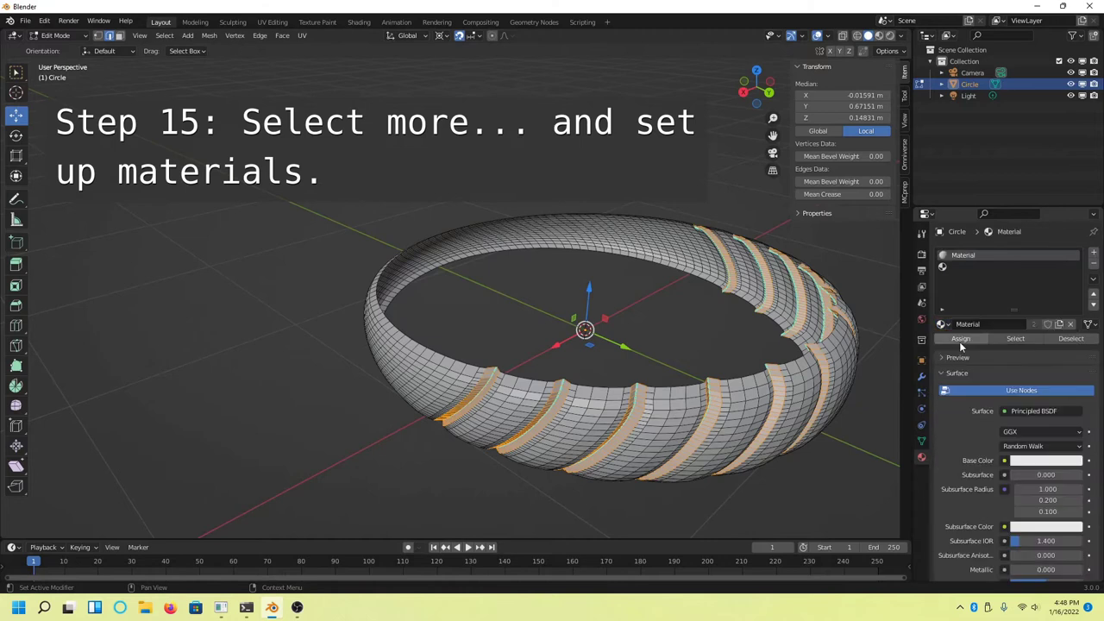
left_click(1094, 253)
double_click(957, 325)
type("Rough")
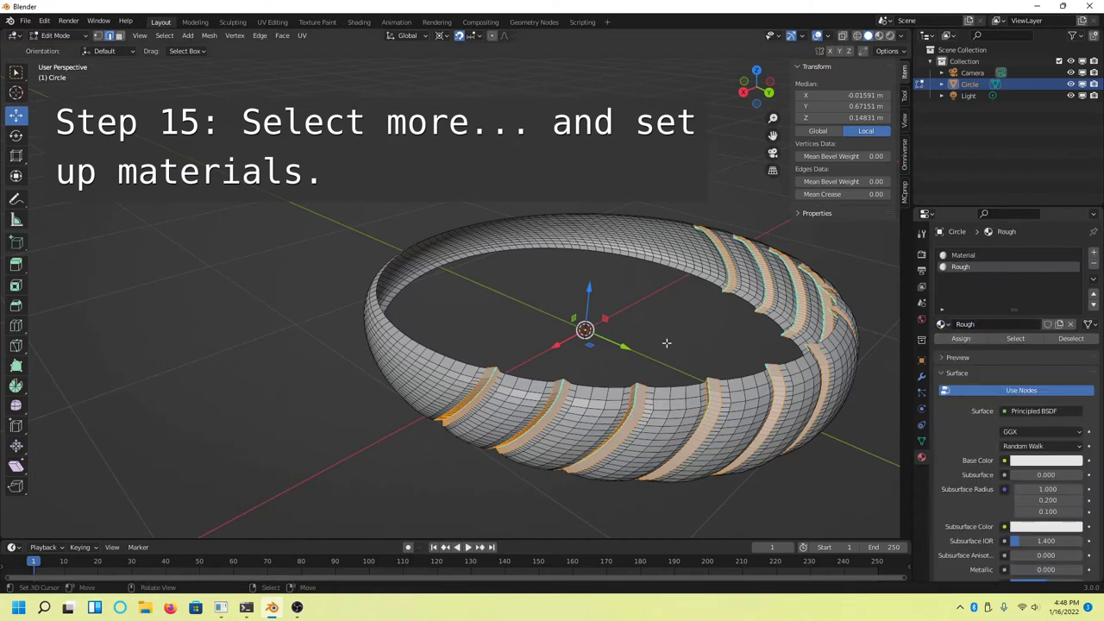
- Select the ring's boundary loops and mark them sharp
left_click(164, 35)
left_click(306, 262)
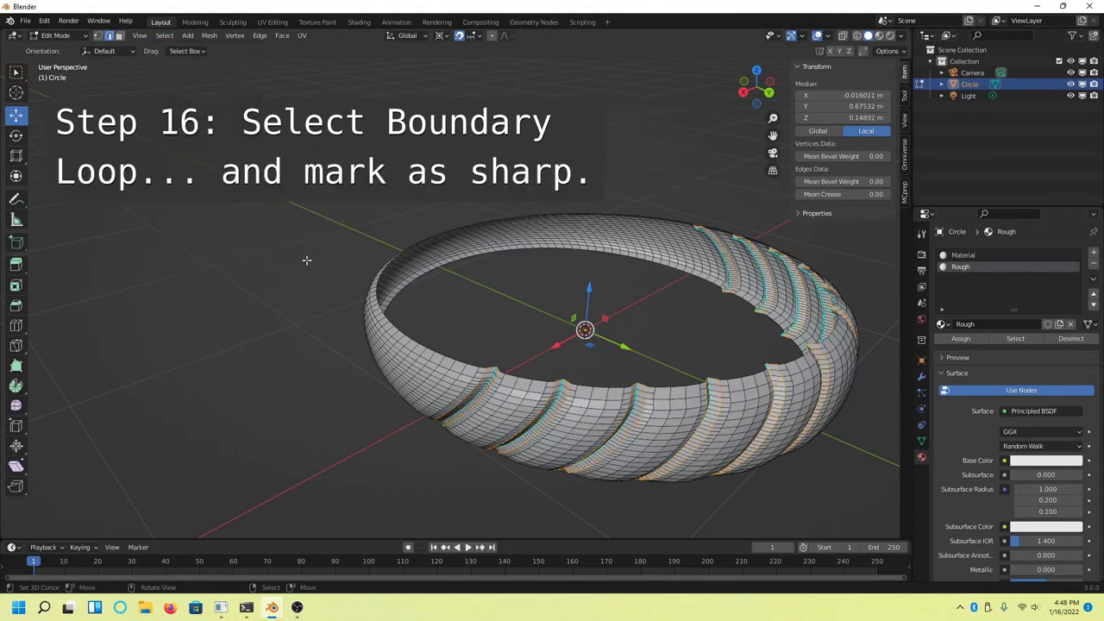
left_click(262, 36)
left_click(296, 265)
middle_click_drag(296, 265, 716, 463)
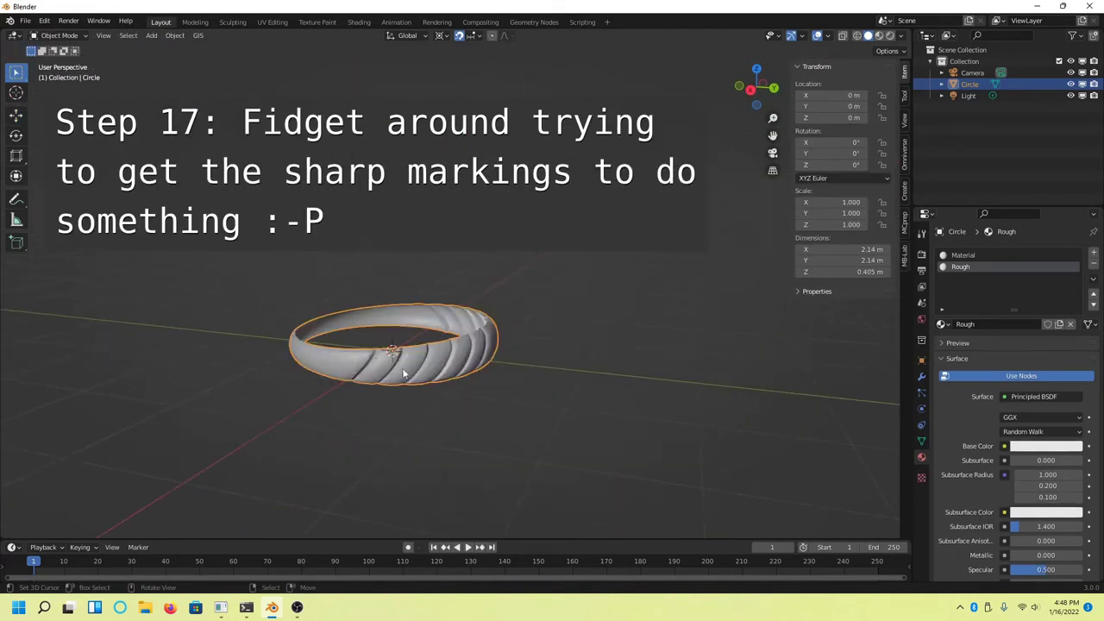
- Change the ring's shading and show its Object Data geometry settings
left_click(176, 36)
left_click(234, 293)
mouse_move(234, 298)
middle_mouse_down()
mouse_move(580, 345)
mouse_move(969, 376)
middle_mouse_up()
left_click(921, 441)
left_click(969, 521)
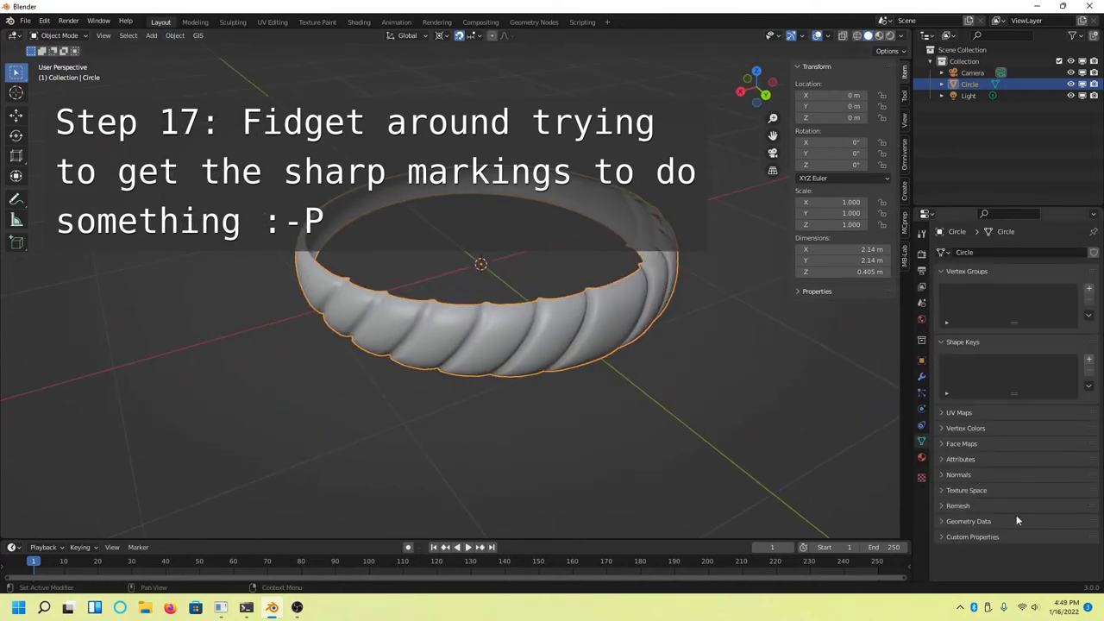
scroll(987, 520, "down", 2)
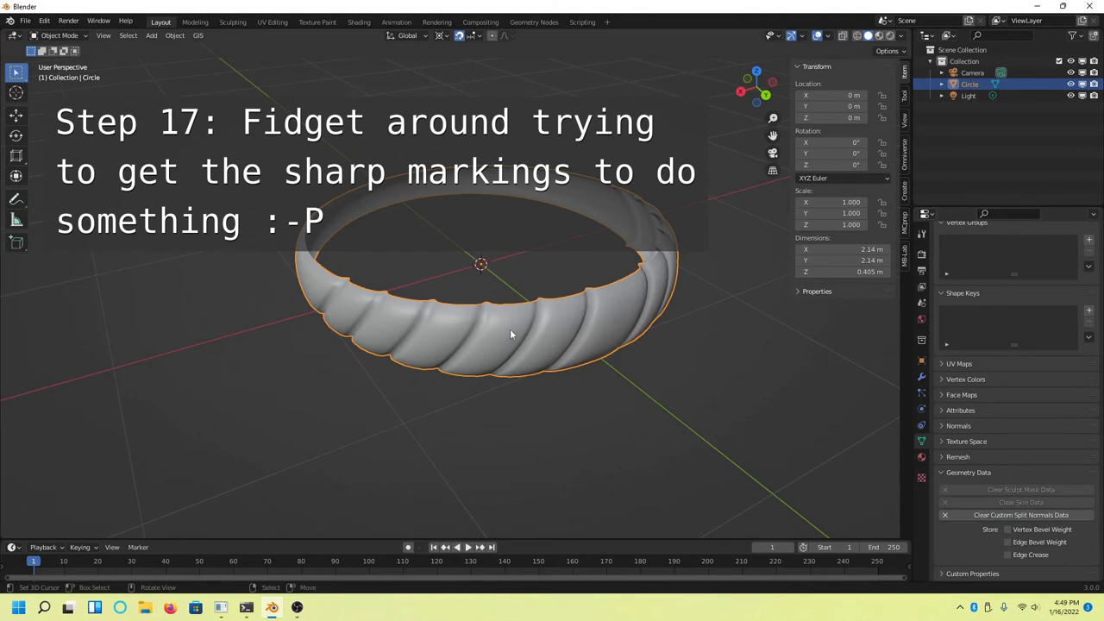
- In Edit Mode, mark the ridge edges sharp, then return to Object Mode
key("Tab")
scroll(510, 329, "up", 5)
scroll(510, 329, "up", 2)
left_click(260, 36)
left_click(278, 265)
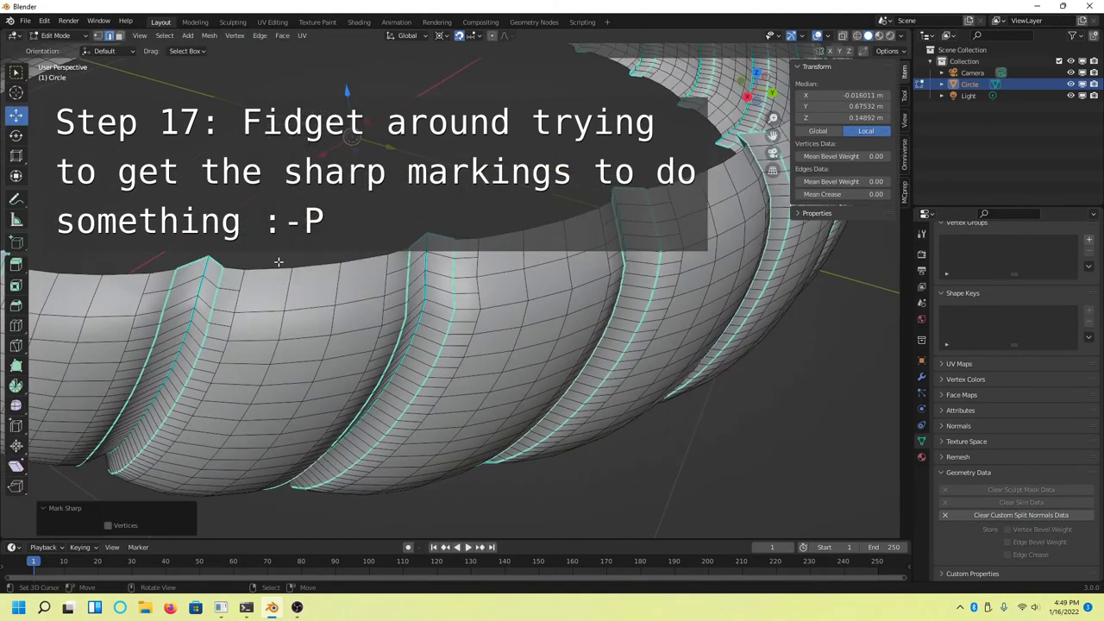
middle_click_drag(278, 261, 311, 289)
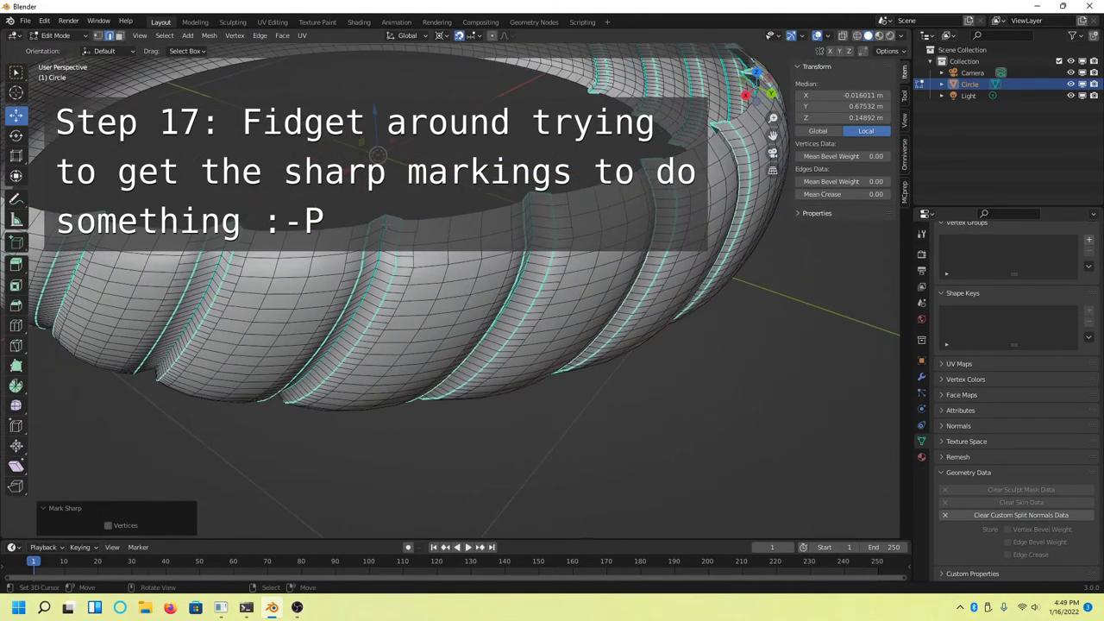
key("Tab")
- Apply Shade Smooth to the ring
left_click(151, 35)
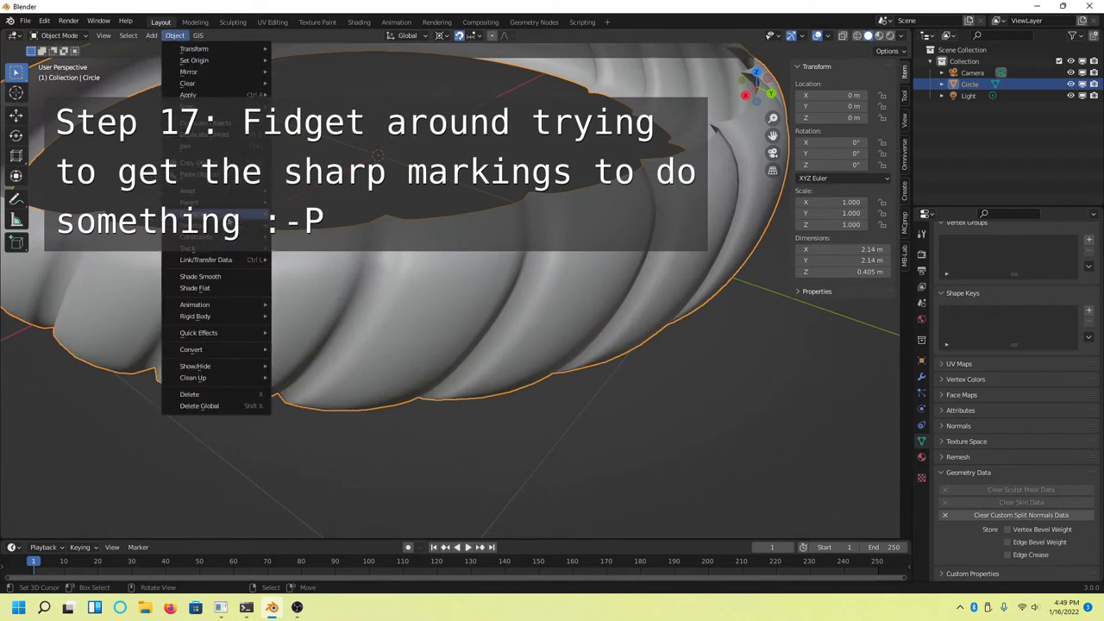
left_click(175, 36)
left_click(223, 277)
left_click(175, 35)
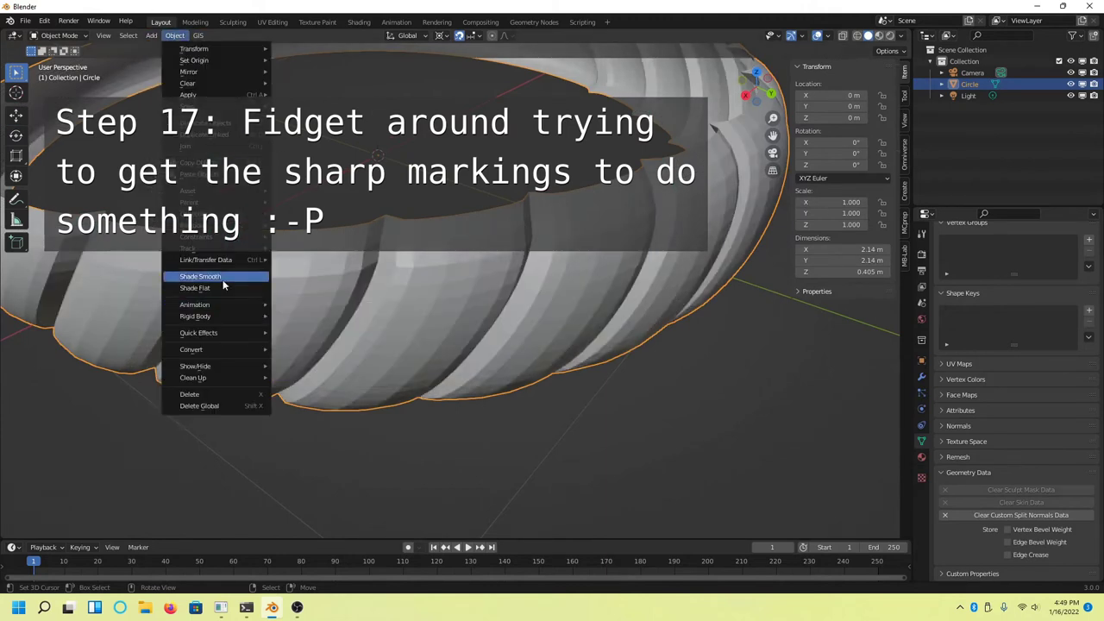
left_click(222, 279)
mouse_move(222, 279)
middle_mouse_down()
mouse_move(562, 253)
mouse_move(604, 293)
middle_mouse_up()
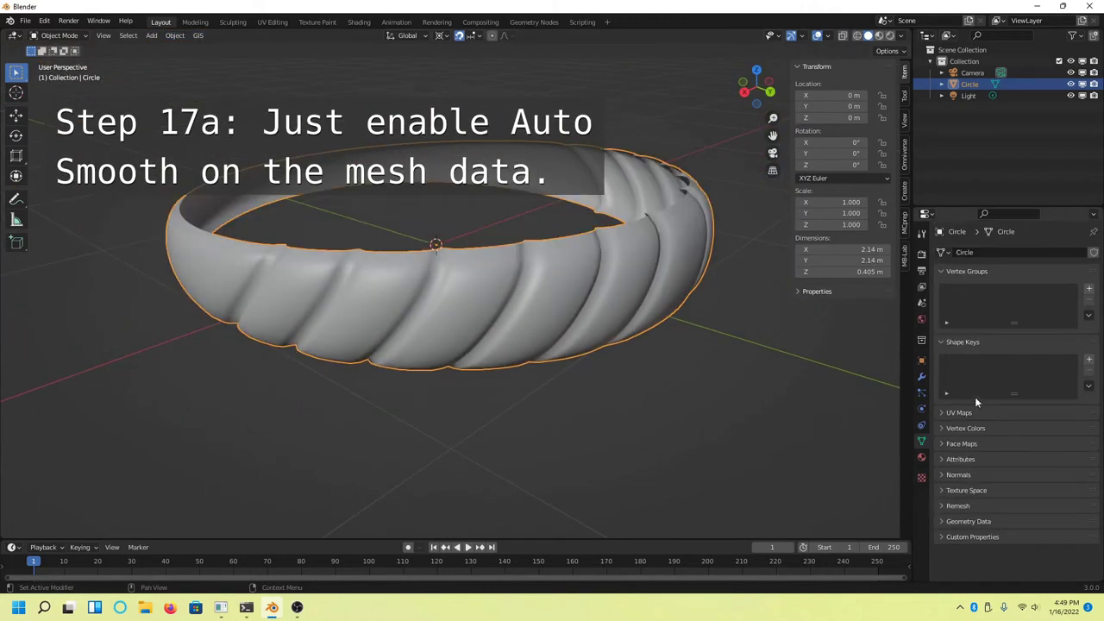
- Enable Normals > Auto Smooth in Object Data properties and inspect the crisp ridges
left_click(958, 288)
left_click(967, 273)
left_click(975, 365)
left_click(979, 378)
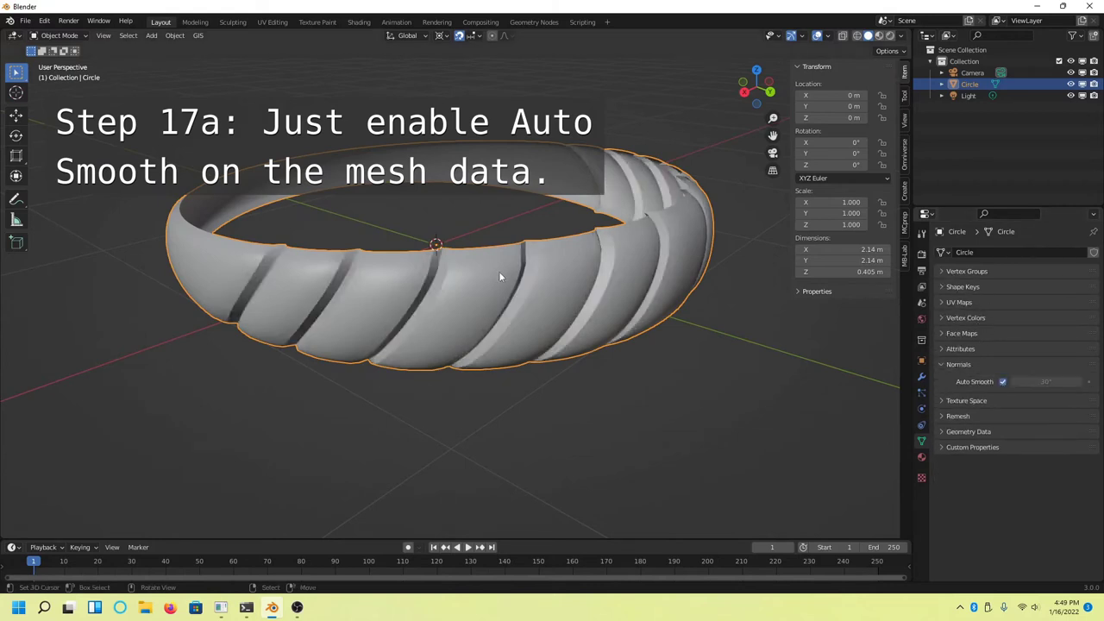
mouse_move(499, 271)
middle_mouse_down()
mouse_move(535, 257)
mouse_move(386, 95)
middle_mouse_up()
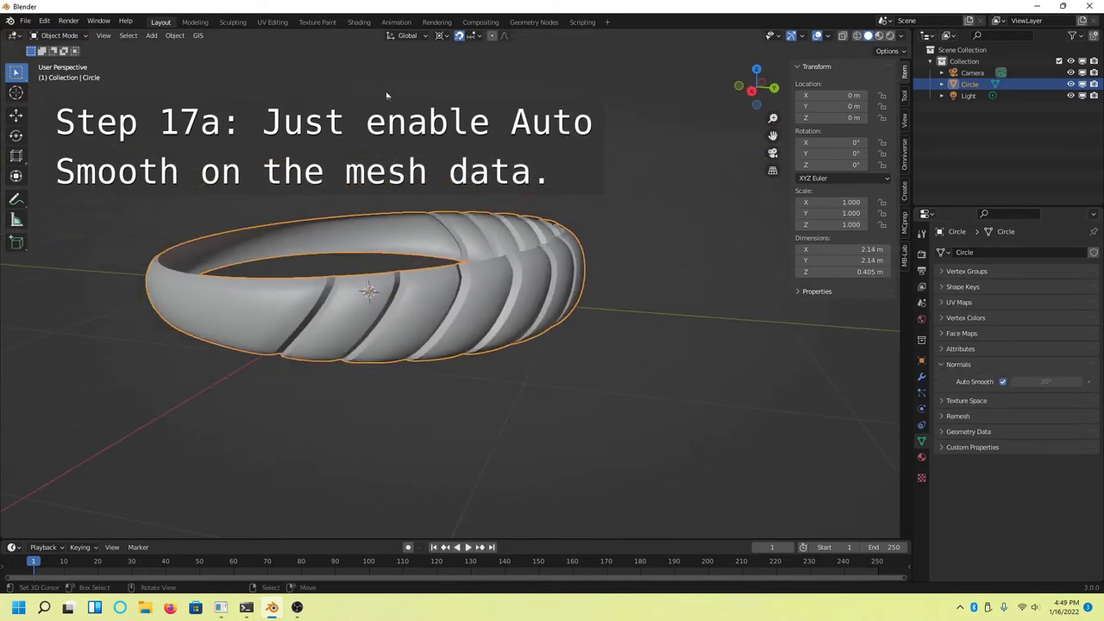
middle_click_drag(477, 274, 471, 257)
- Add a single Subdivision Surface modifier to the ring, undoing an accidental second one
left_click(921, 376)
left_click(993, 251)
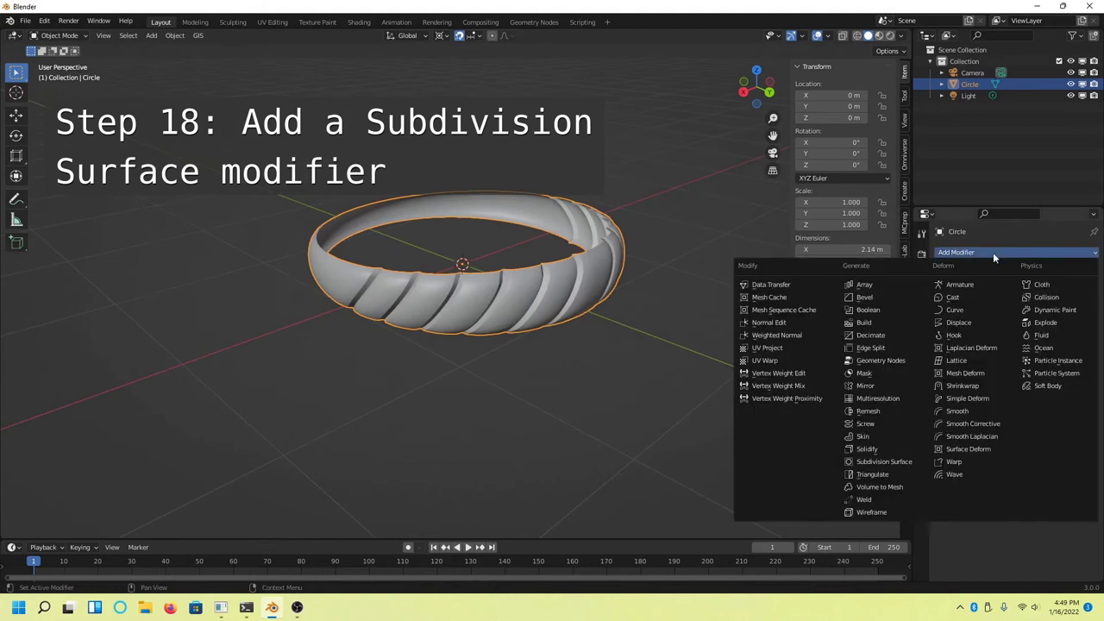
left_click(891, 464)
middle_click_drag(555, 292, 610, 270)
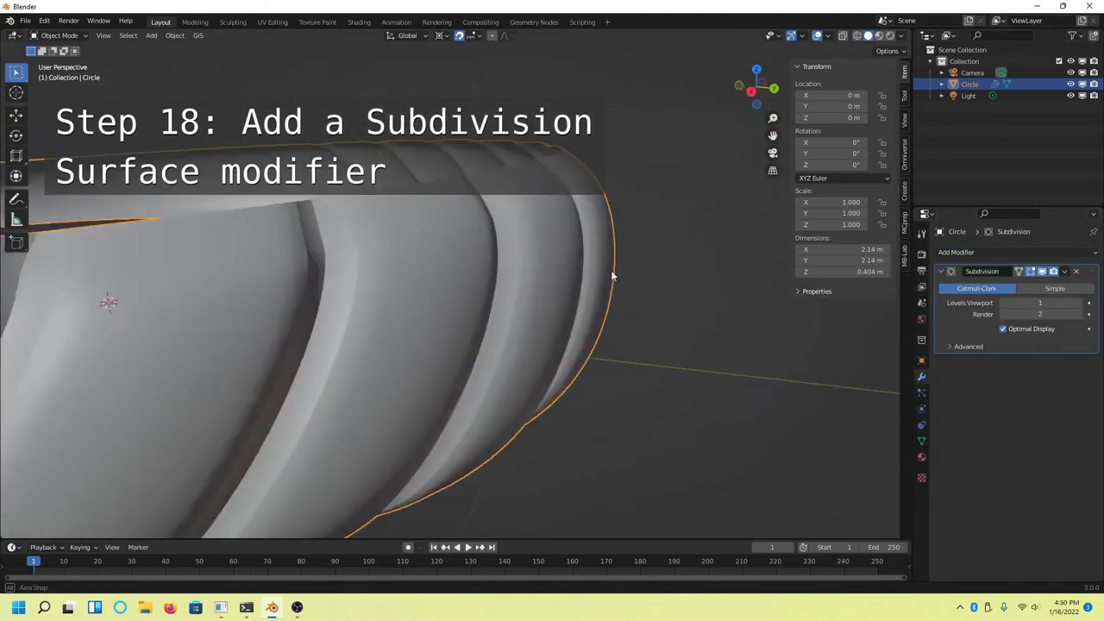
left_click(1004, 250)
left_click(878, 460)
key("ctrl+z")
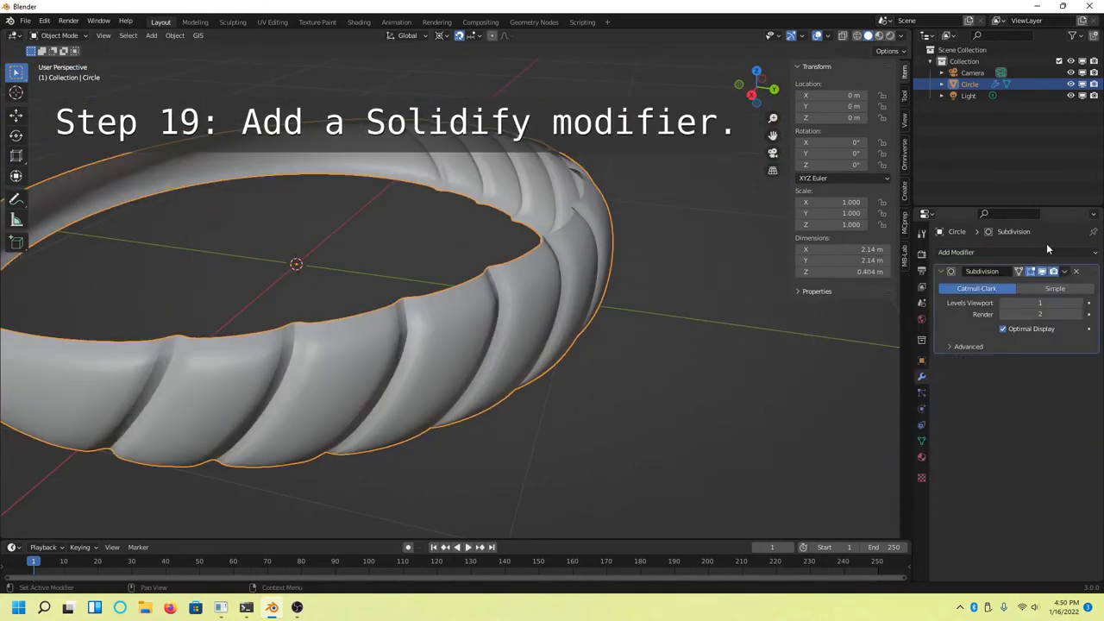
- Add a Solidify modifier with a 0.04 m thickness
left_click(1046, 250)
left_click(889, 449)
mouse_move(553, 254)
middle_mouse_down()
mouse_move(635, 226)
mouse_move(587, 259)
mouse_move(1056, 477)
middle_mouse_up()
left_click(1079, 394)
left_click(1079, 395)
left_click(1079, 394)
type("0")
key("Return")
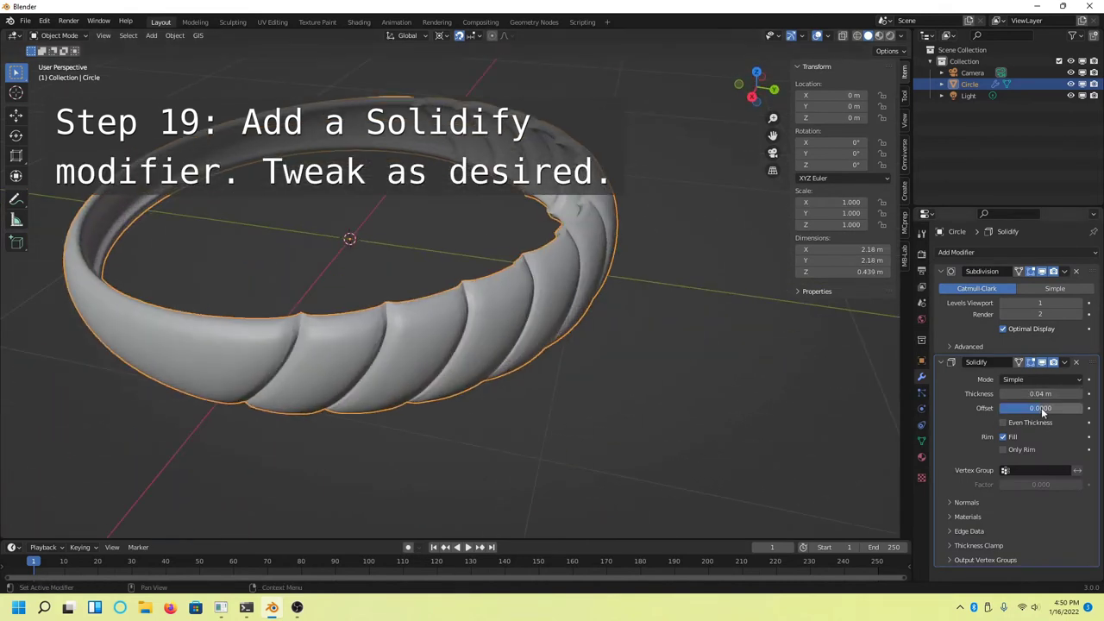
middle_click_drag(552, 285, 530, 271)
- Switch the Solidify modifier to Complex mode with offset -1
left_click(1048, 380)
left_click(1034, 403)
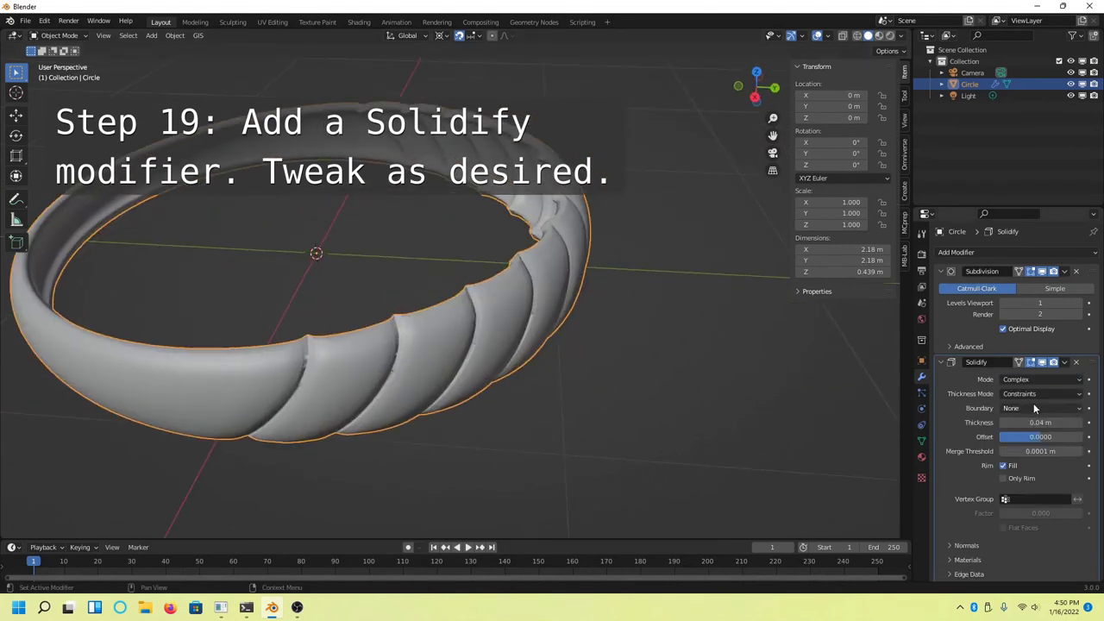
left_click(1042, 437)
type("-1")
key("Return")
mouse_move(449, 293)
middle_mouse_down()
mouse_move(320, 259)
mouse_move(413, 288)
mouse_move(369, 260)
mouse_move(293, 309)
mouse_move(402, 283)
mouse_move(420, 239)
middle_mouse_up()
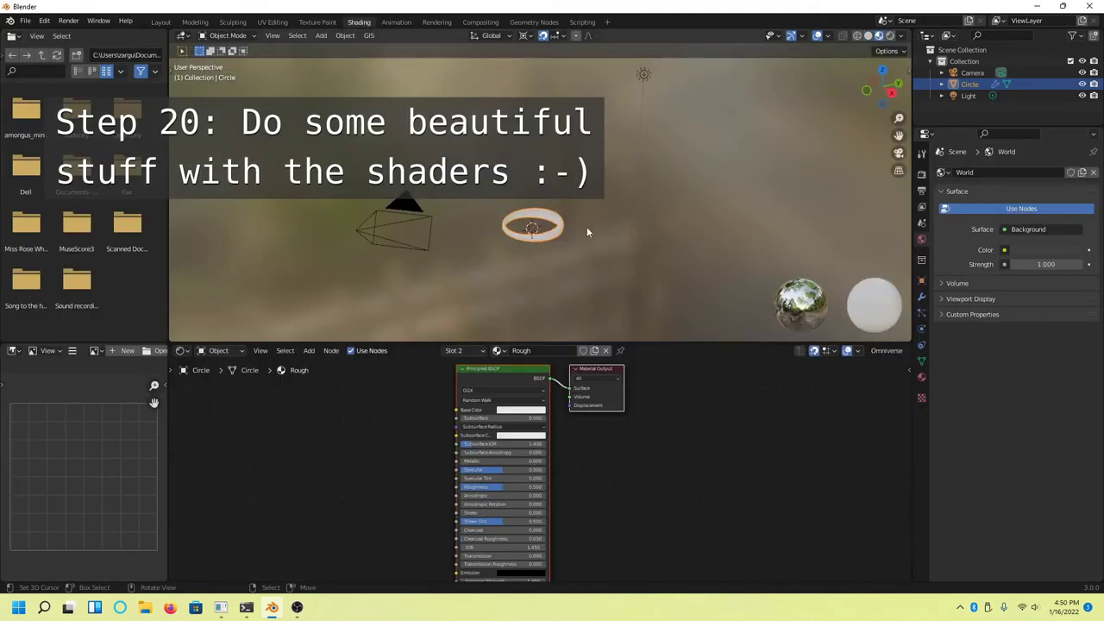
- Give the Rough Gold material a sampled yellow base colour and full metallic
scroll(587, 232, "up", 6)
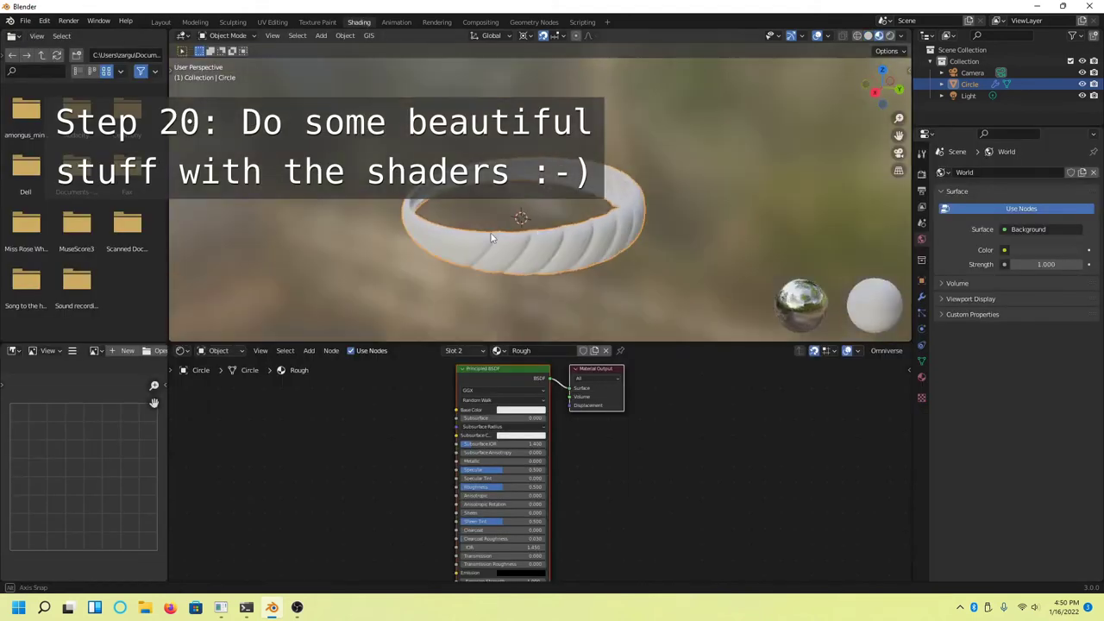
scroll(518, 418, "up", 3)
left_click(506, 377)
left_click(509, 341)
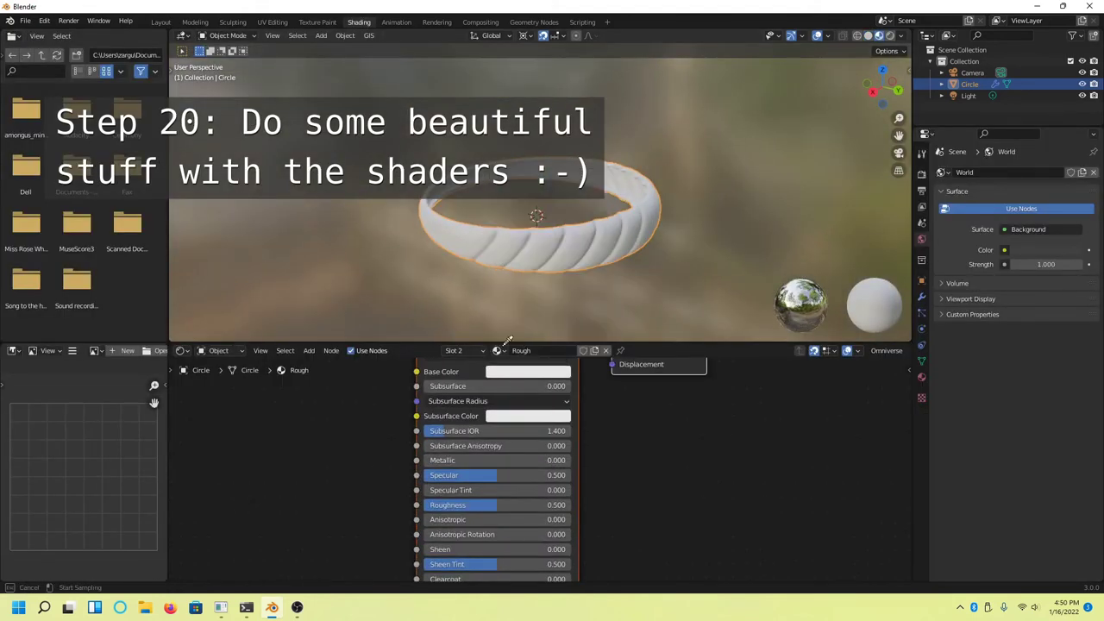
left_click(418, 370)
left_click_drag(478, 460, 571, 460)
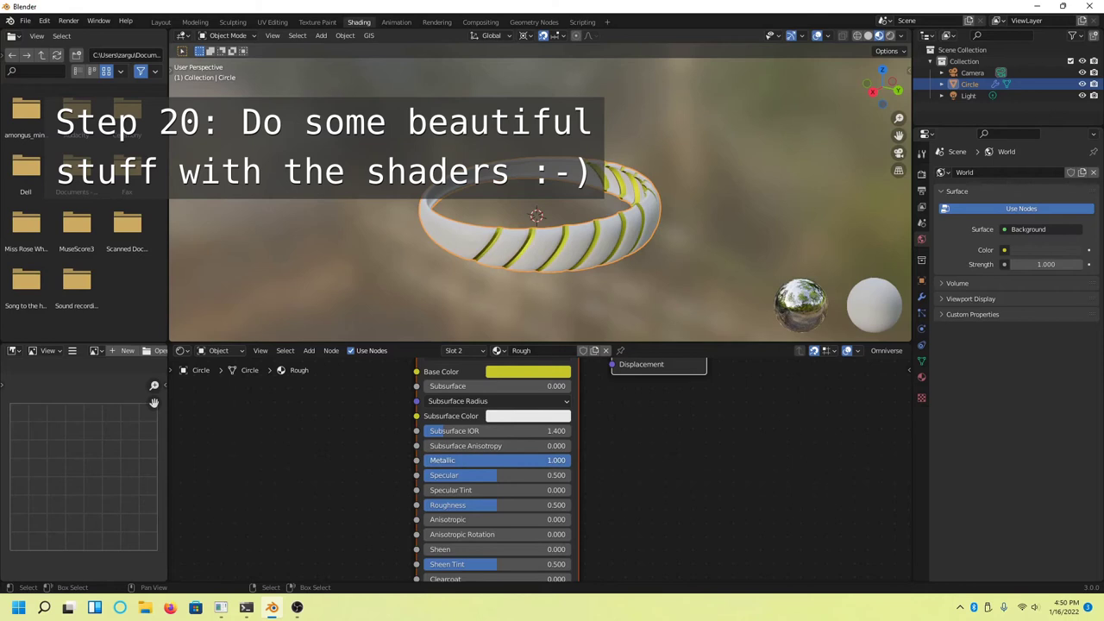
- Make the Gold material yellow, Metallic 1, with roughness 0.4
left_click(922, 375)
left_click(963, 175)
left_click(528, 371)
left_click(518, 200)
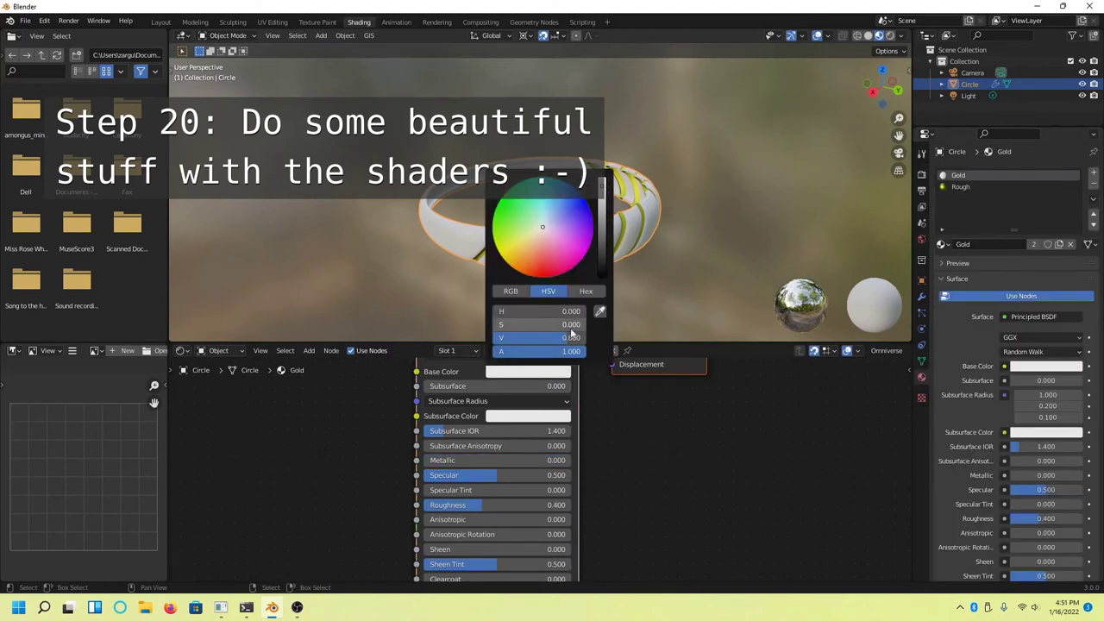
left_click_drag(449, 460, 569, 460)
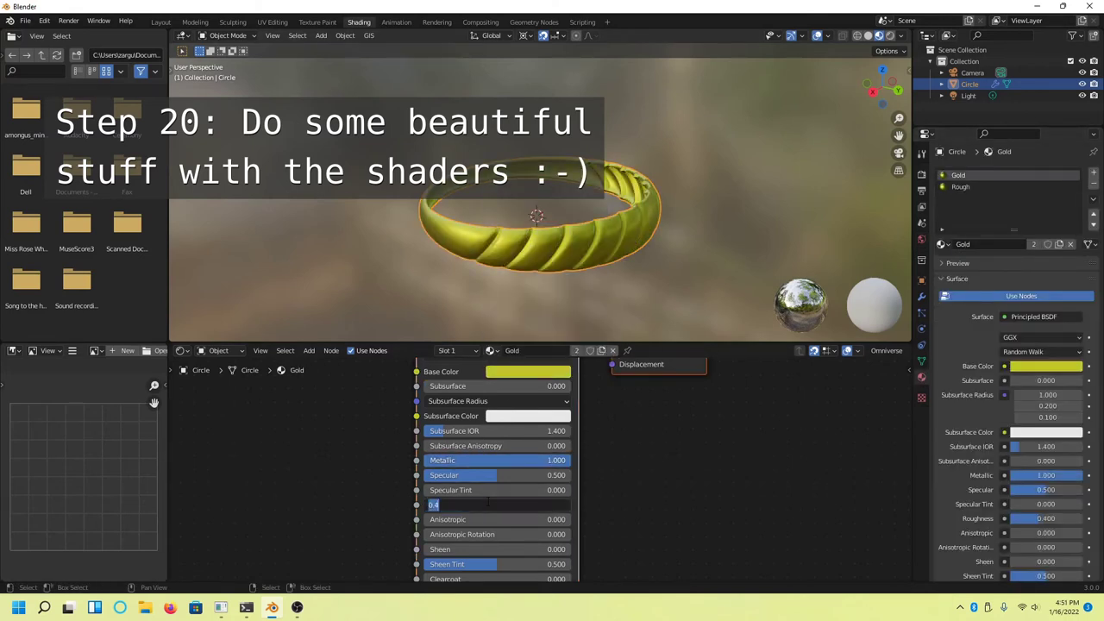
key("Return")
left_click(983, 187)
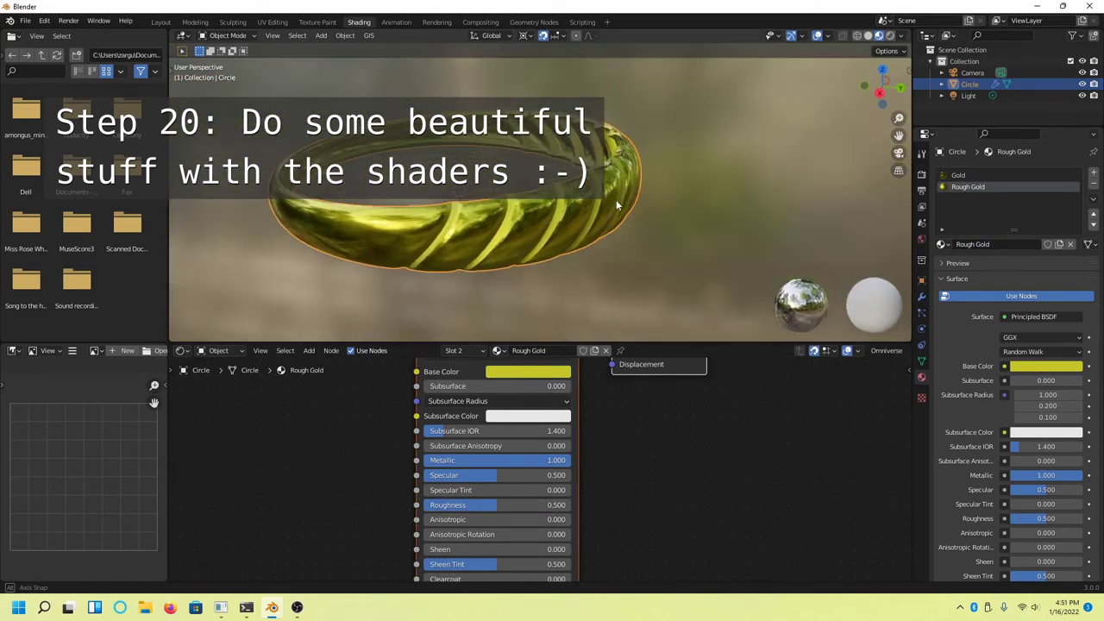
- Add a Displacement node and a Noise Texture node to the Rough Gold material
scroll(448, 442, "down", 3)
key("shift+a")
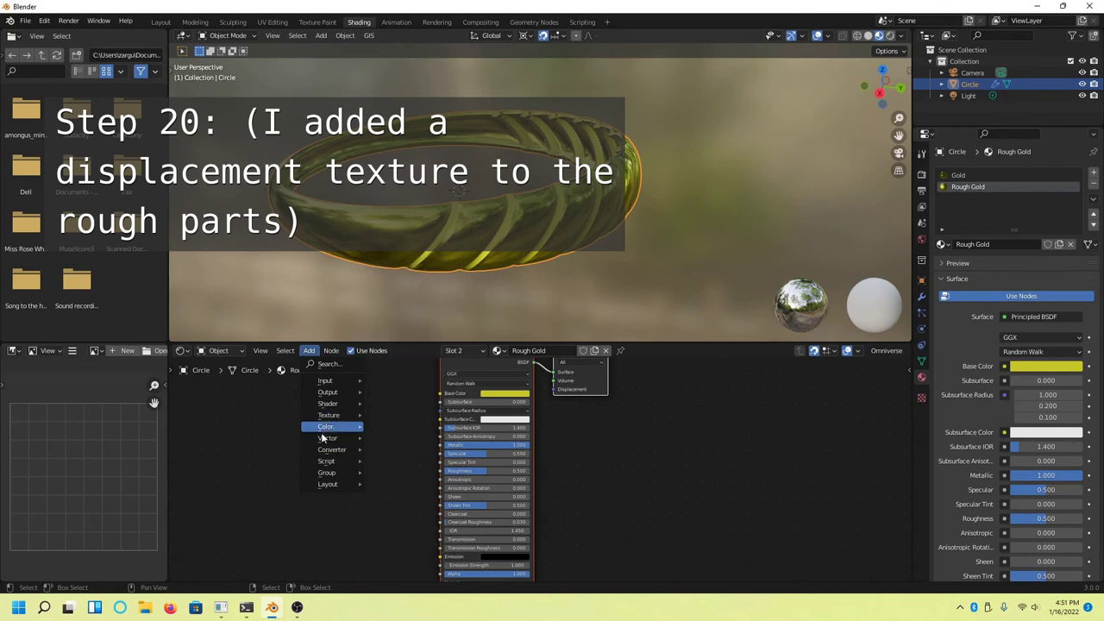
left_click(431, 450)
left_click(335, 427)
left_click(309, 351)
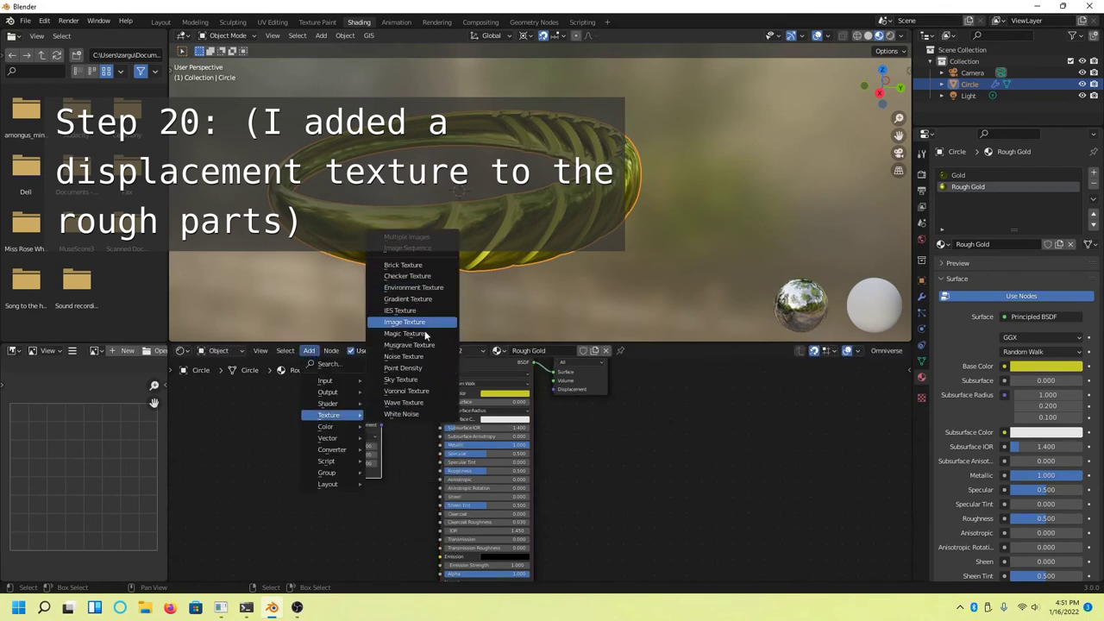
left_click(403, 356)
left_click(253, 423)
- Set noise scale 100 and displacement scale 0.010; link Fac→Height→Material Output Displacement
scroll(238, 447, "up", 2)
left_click(245, 470)
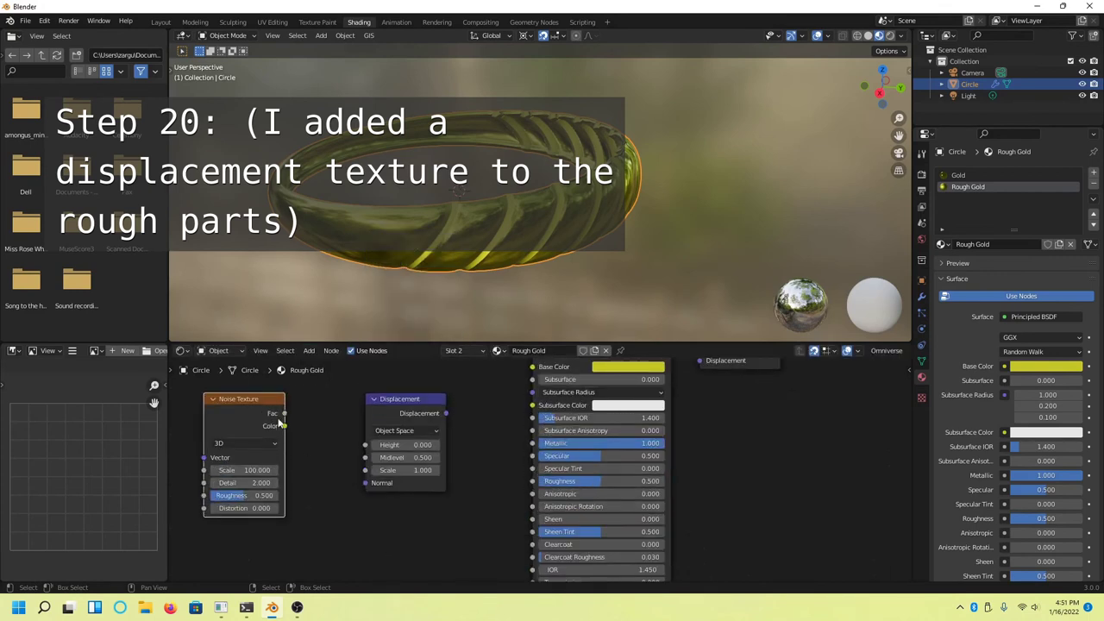
left_click_drag(362, 445, 365, 445)
left_click(410, 469)
key("Return")
scroll(444, 434, "down", 3)
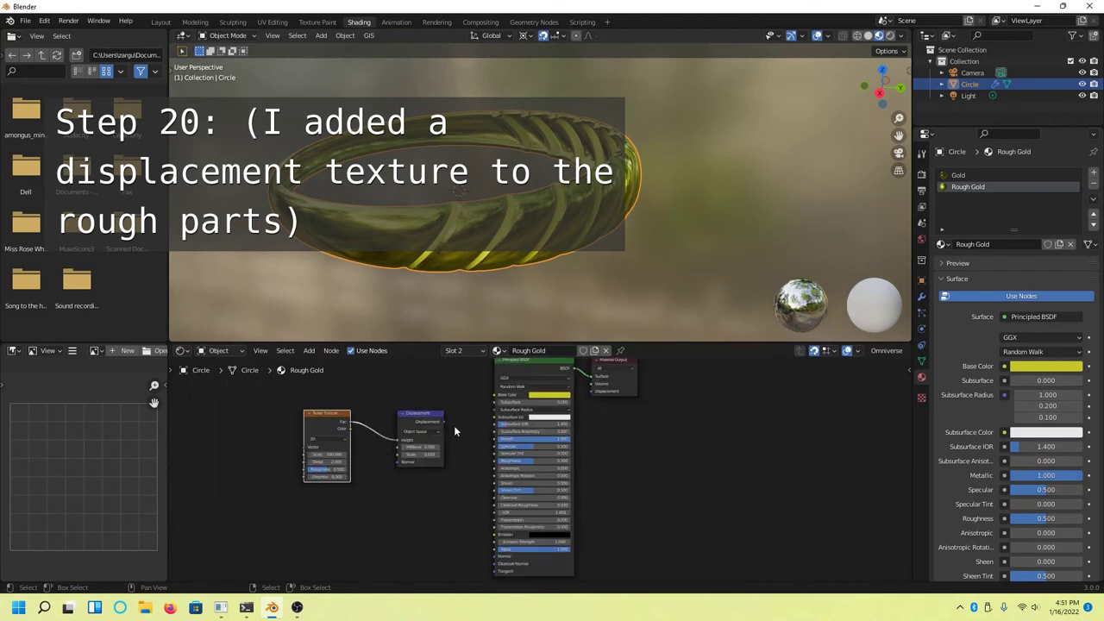
left_click_drag(444, 422, 594, 393)
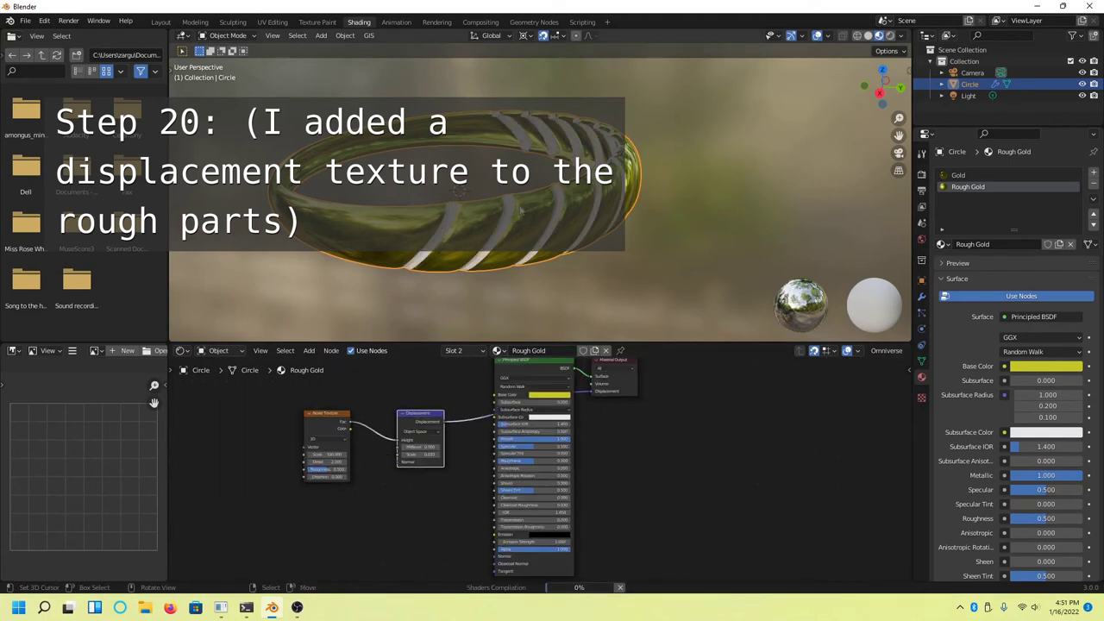
- Raise the Noise Texture roughness to 1.000
scroll(518, 223, "up", 4)
scroll(517, 225, "up", 2)
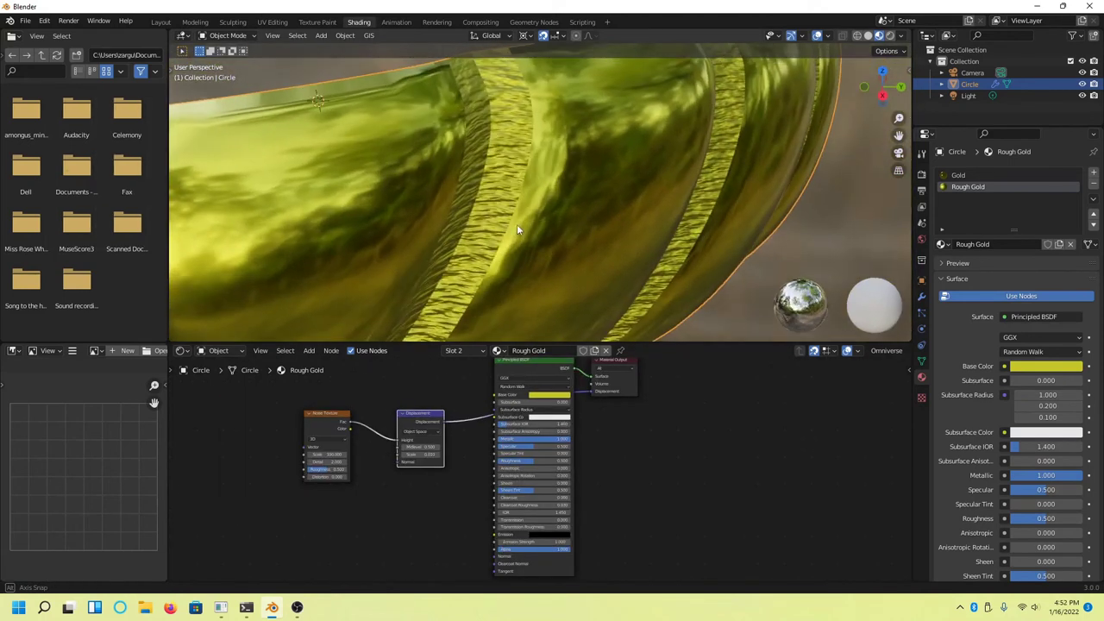
scroll(412, 496, "up", 1)
scroll(412, 497, "up", 1)
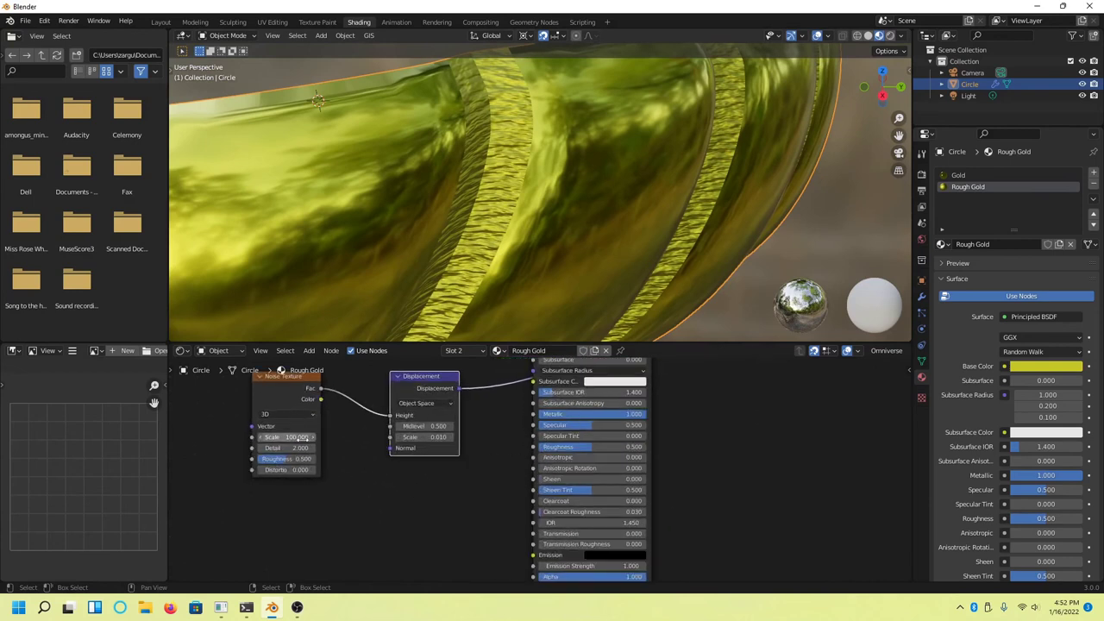
left_click_drag(284, 459, 328, 459)
scroll(571, 262, "down", 6)
mouse_move(480, 214)
middle_mouse_down()
mouse_move(466, 212)
mouse_move(563, 270)
mouse_move(362, 270)
middle_mouse_up()
scroll(467, 212, "up", 3)
scroll(467, 212, "down", 4)
scroll(466, 212, "down", 2)
scroll(362, 270, "up", 3)
scroll(362, 270, "down", 2)
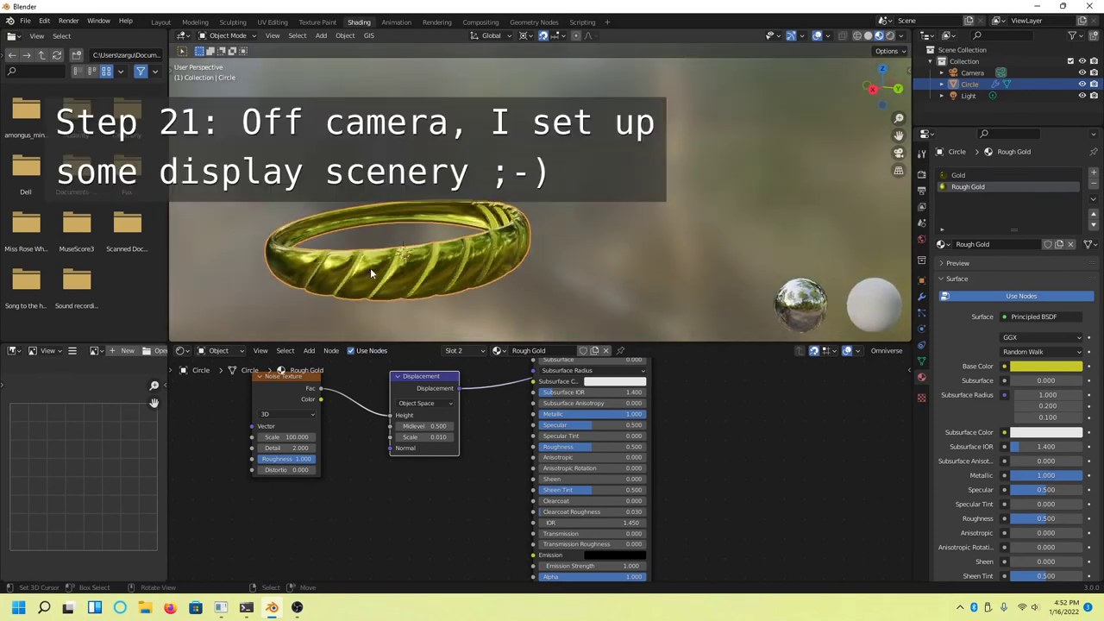